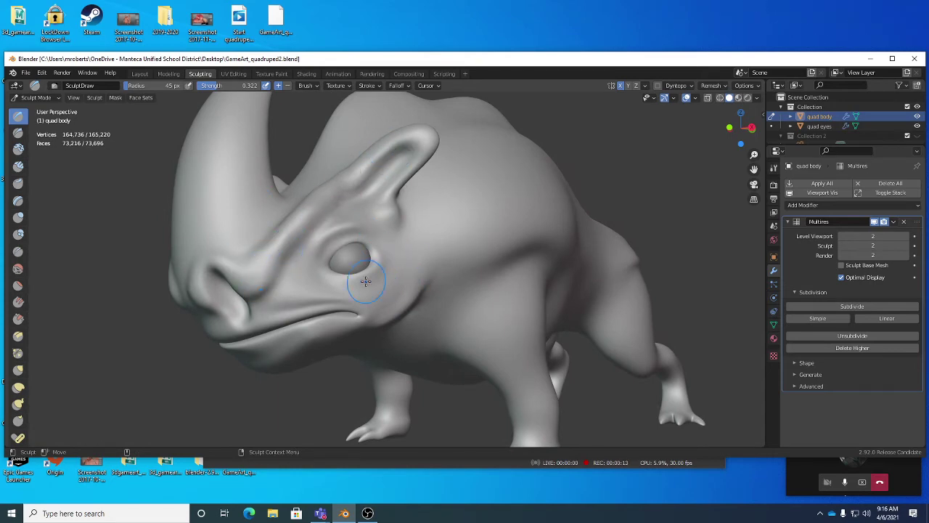
Examine the sculpted creature's head, ear, nostril and body from several angles
{"action": "middle_click_drag", "start_coordinate": [367, 269], "coordinate": [214, 292]}
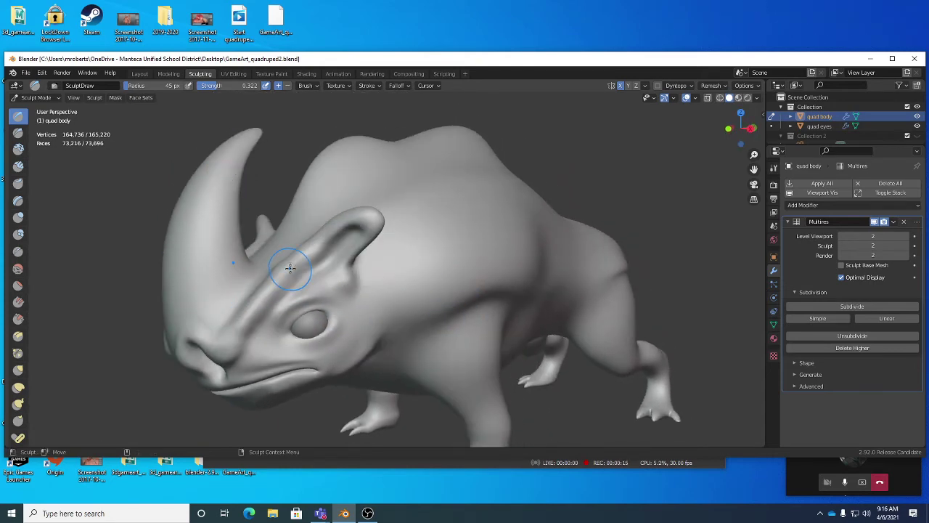
{"action": "middle_click_drag", "start_coordinate": [446, 245], "coordinate": [393, 229]}
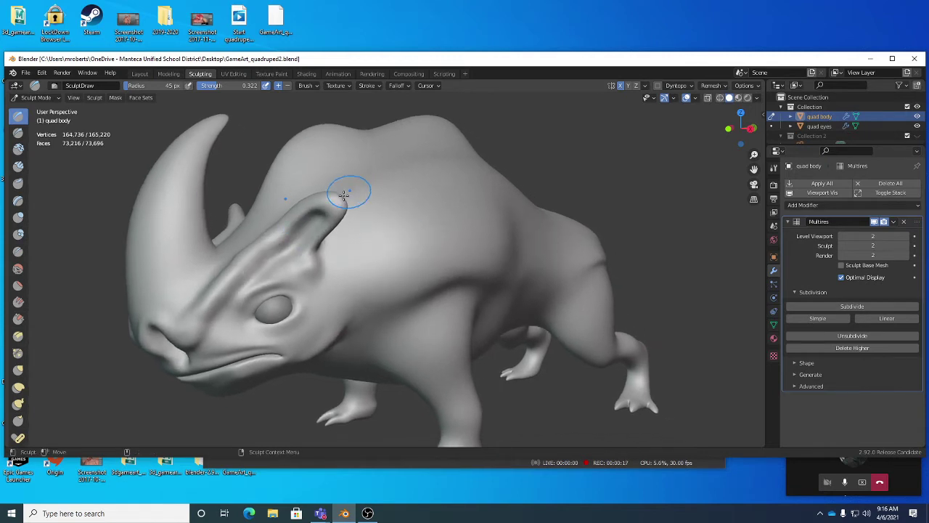
{"action": "middle_click_drag", "start_coordinate": [470, 263], "coordinate": [431, 209], "text": "shift"}
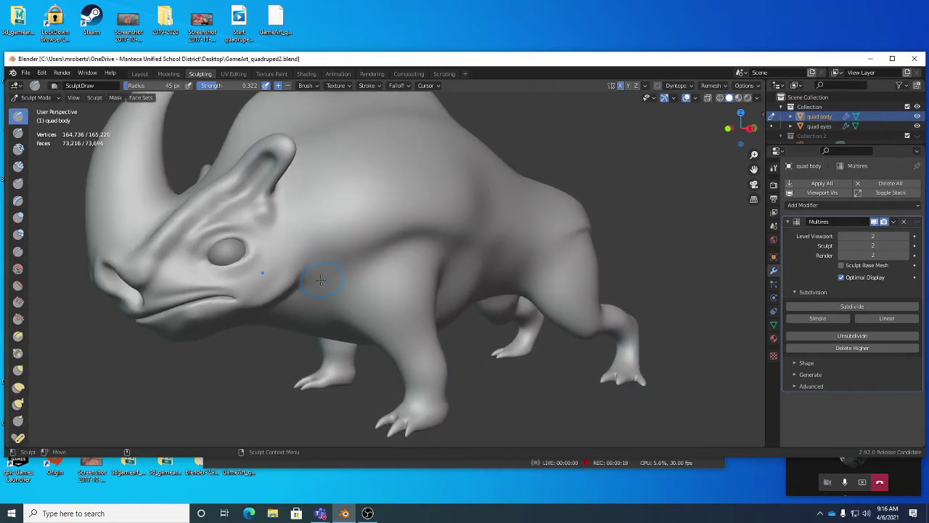
{"action": "middle_click_drag", "start_coordinate": [320, 279], "coordinate": [240, 261]}
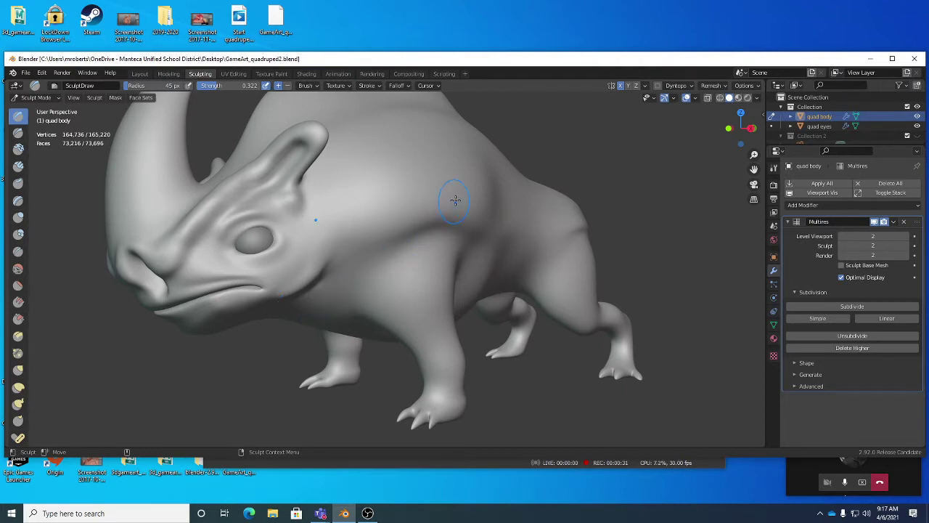
{"action": "mouse_move", "coordinate": [457, 196]}
{"action": "middle_mouse_down"}
{"action": "mouse_move", "coordinate": [435, 239]}
{"action": "mouse_move", "coordinate": [435, 210]}
{"action": "mouse_move", "coordinate": [452, 210]}
{"action": "mouse_move", "coordinate": [448, 226]}
{"action": "mouse_move", "coordinate": [458, 216]}
{"action": "mouse_move", "coordinate": [466, 229]}
{"action": "middle_mouse_up"}
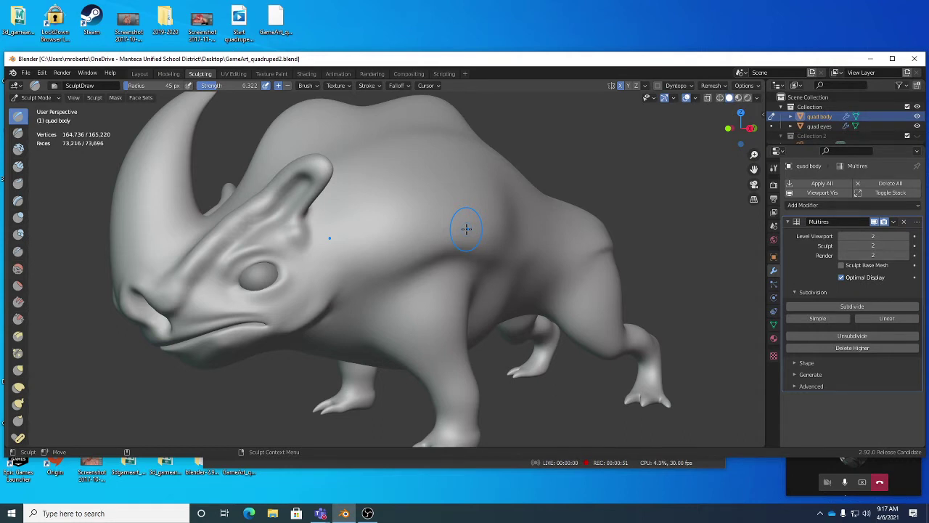
{"action": "mouse_move", "coordinate": [466, 229]}
{"action": "middle_mouse_down"}
{"action": "mouse_move", "coordinate": [384, 228]}
{"action": "mouse_move", "coordinate": [377, 201]}
{"action": "middle_mouse_up"}
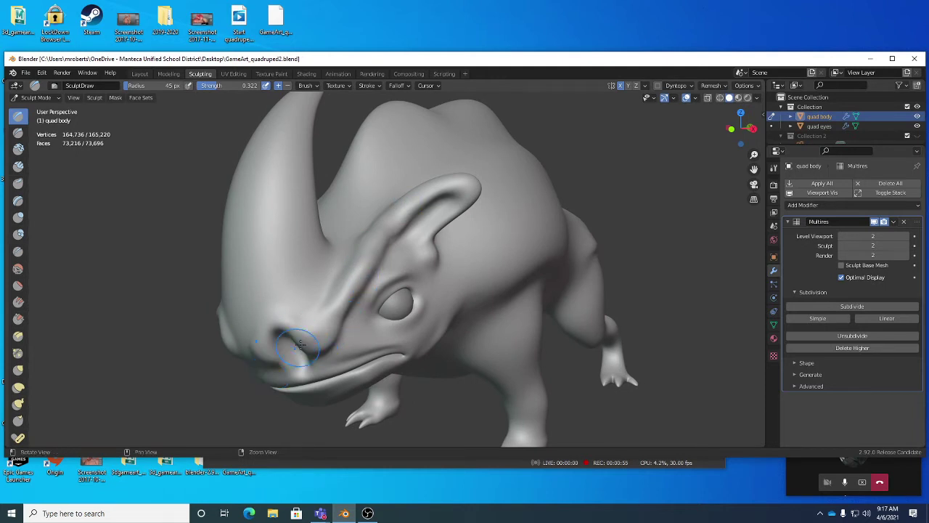
{"action": "mouse_move", "coordinate": [299, 346]}
{"action": "middle_mouse_down"}
{"action": "mouse_move", "coordinate": [290, 315]}
{"action": "mouse_move", "coordinate": [270, 327]}
{"action": "mouse_move", "coordinate": [280, 321]}
{"action": "mouse_move", "coordinate": [348, 372]}
{"action": "middle_mouse_up"}
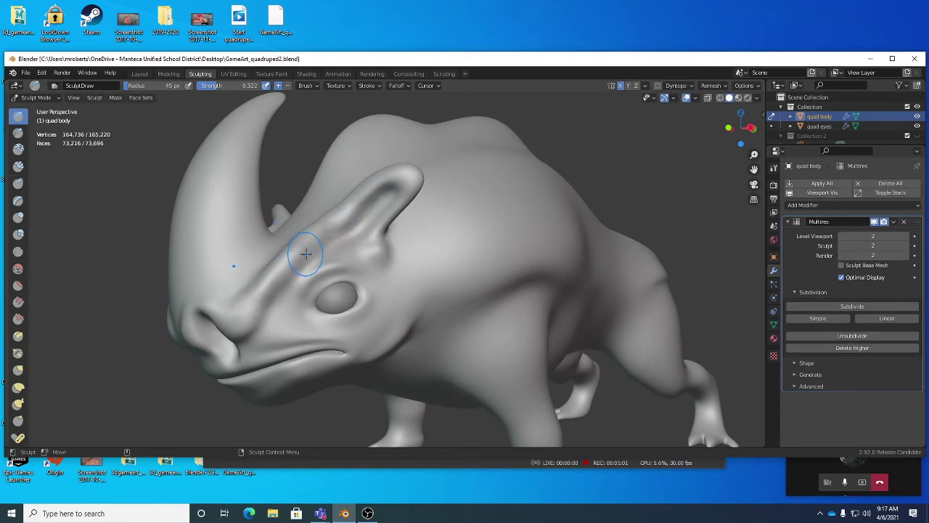
{"action": "mouse_move", "coordinate": [306, 252]}
{"action": "left_mouse_down"}
{"action": "mouse_move", "coordinate": [367, 213]}
{"action": "mouse_move", "coordinate": [324, 249]}
{"action": "mouse_move", "coordinate": [398, 239]}
{"action": "left_mouse_up"}
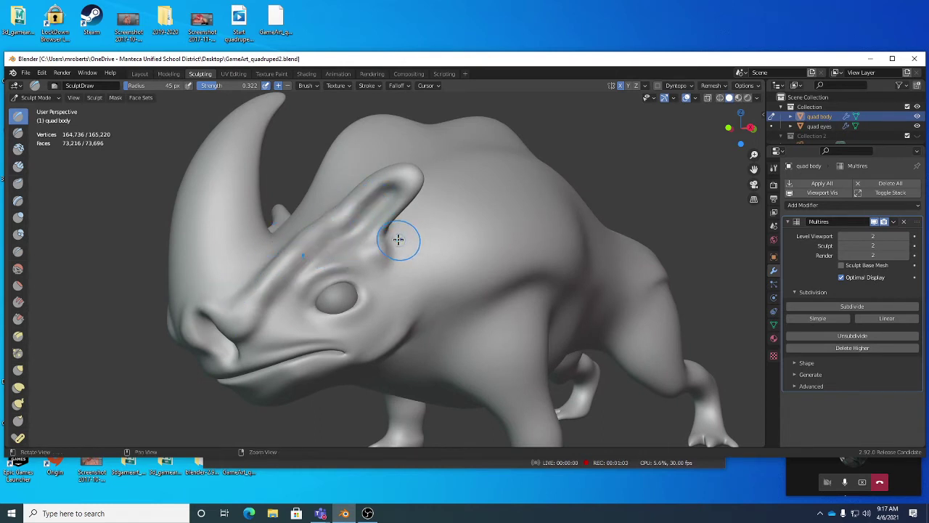
{"action": "mouse_move", "coordinate": [399, 240]}
{"action": "middle_mouse_down"}
{"action": "mouse_move", "coordinate": [365, 251]}
{"action": "mouse_move", "coordinate": [386, 238]}
{"action": "middle_mouse_up"}
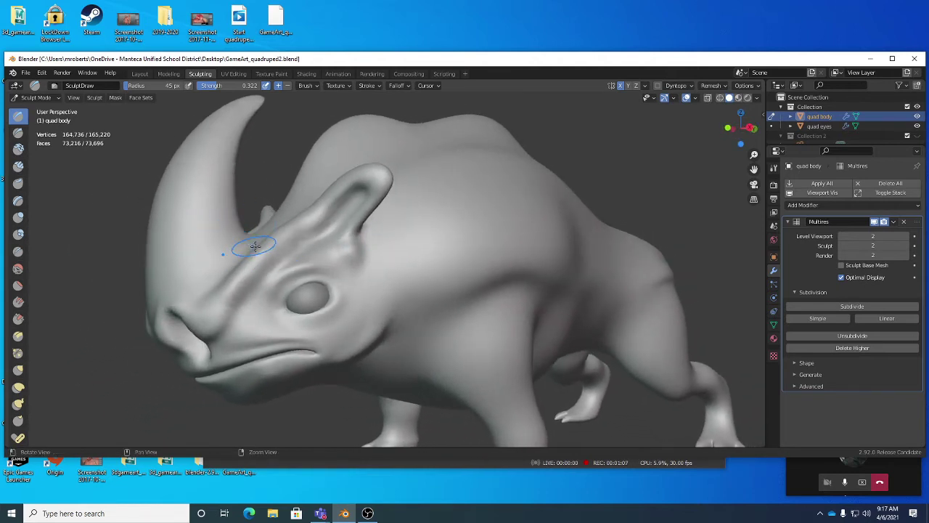
{"action": "middle_click_drag", "start_coordinate": [256, 247], "coordinate": [289, 255]}
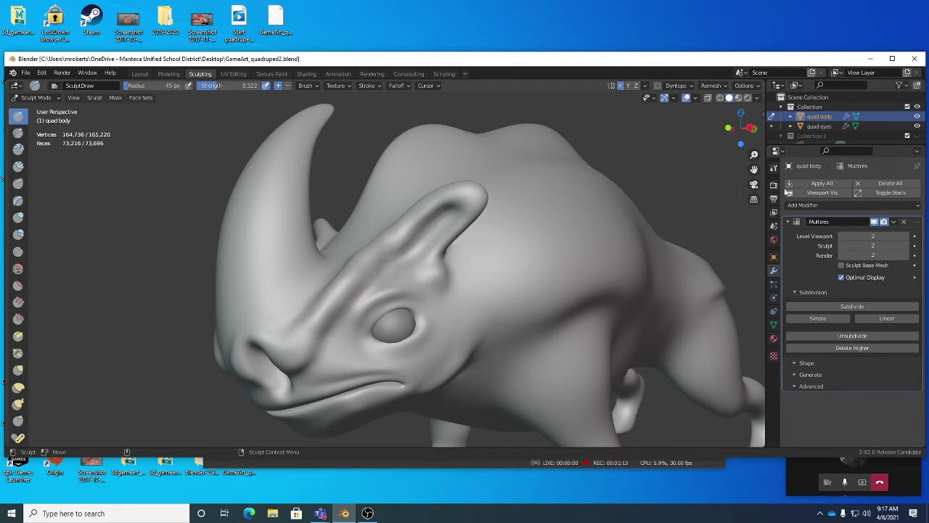
Look up the Multiresolution entry among the modifiers available for the quad body
{"action": "left_click", "coordinate": [835, 203]}
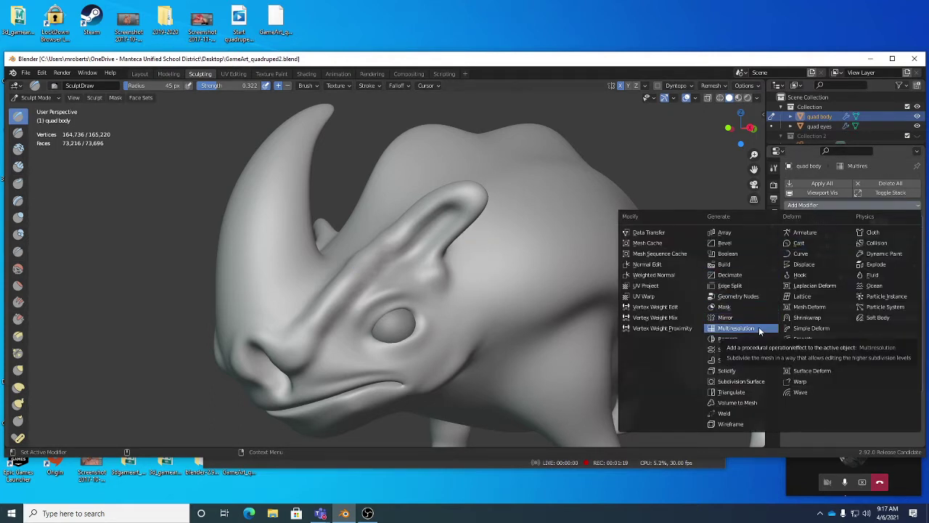
{"action": "middle_click_drag", "start_coordinate": [468, 225], "coordinate": [543, 242]}
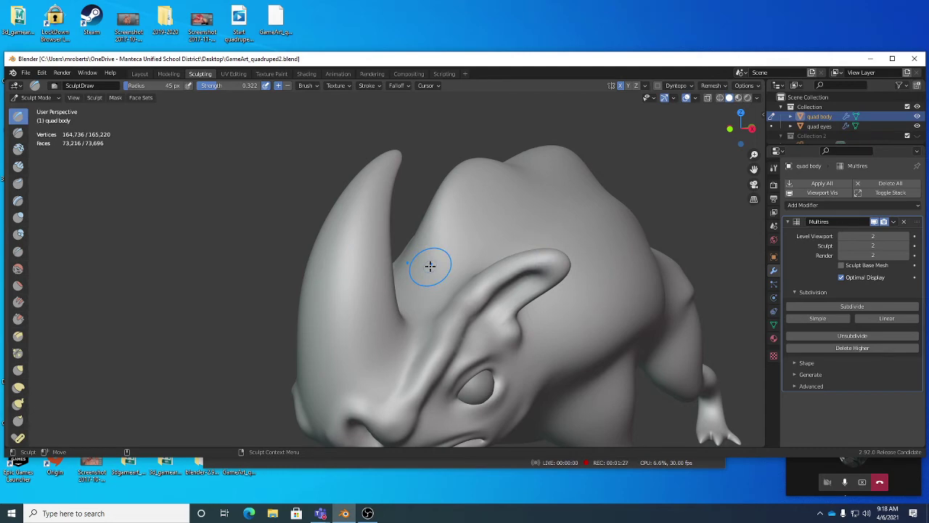
{"action": "mouse_move", "coordinate": [461, 261]}
{"action": "middle_mouse_down"}
{"action": "mouse_move", "coordinate": [453, 256]}
{"action": "mouse_move", "coordinate": [463, 242]}
{"action": "middle_mouse_up"}
Compare the quad body's base mesh in Edit Mode with its sculpted detail in Sculpt Mode
{"action": "key", "text": "Tab"}
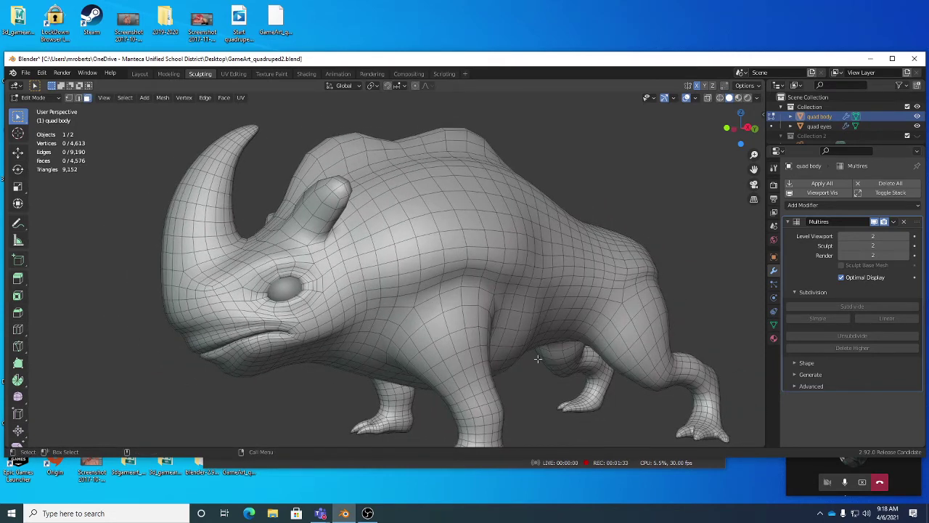
{"action": "mouse_move", "coordinate": [412, 274]}
{"action": "middle_mouse_down"}
{"action": "mouse_move", "coordinate": [420, 269]}
{"action": "mouse_move", "coordinate": [409, 274]}
{"action": "mouse_move", "coordinate": [401, 252]}
{"action": "mouse_move", "coordinate": [412, 263]}
{"action": "middle_mouse_up"}
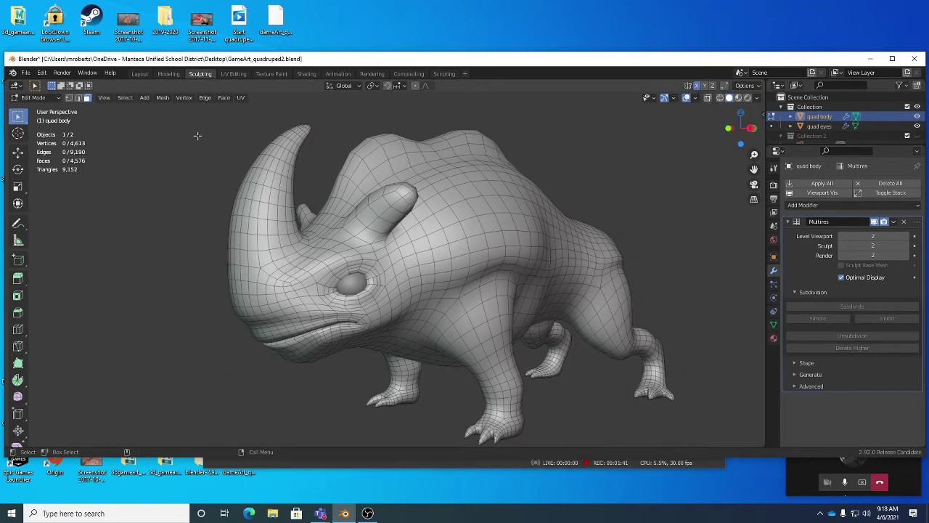
{"action": "left_click", "coordinate": [206, 74]}
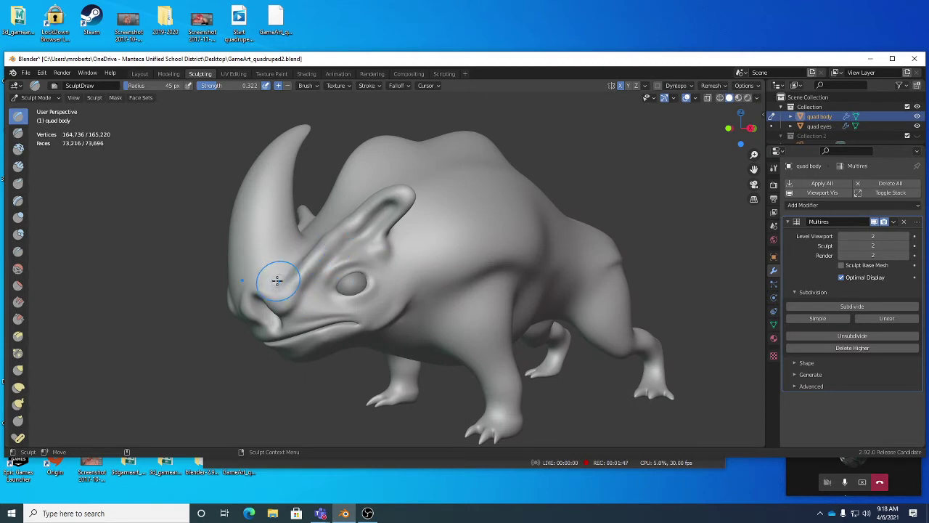
{"action": "middle_click_drag", "start_coordinate": [431, 294], "coordinate": [479, 291]}
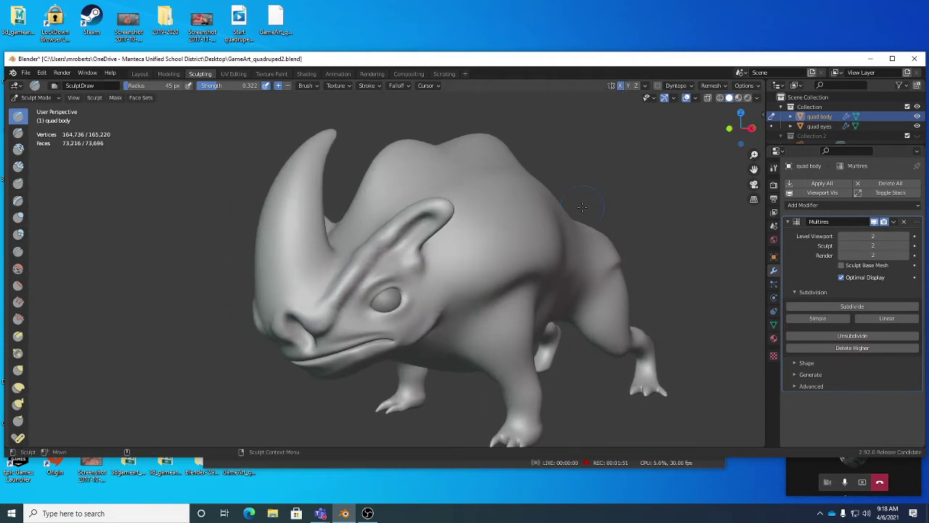
Put the quad body into Edit Mode and enable X-axis mirroring for mesh editing
{"action": "key", "text": "Tab"}
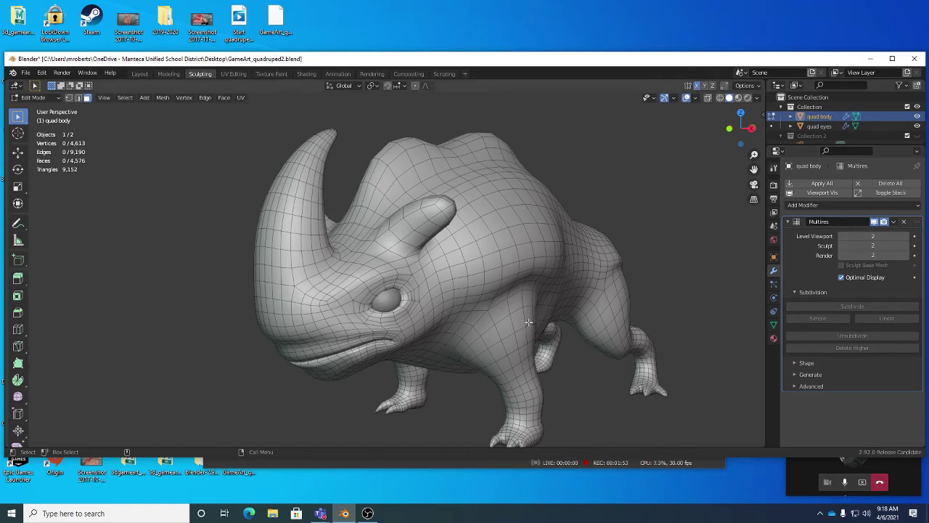
{"action": "middle_click_drag", "start_coordinate": [528, 322], "coordinate": [574, 319]}
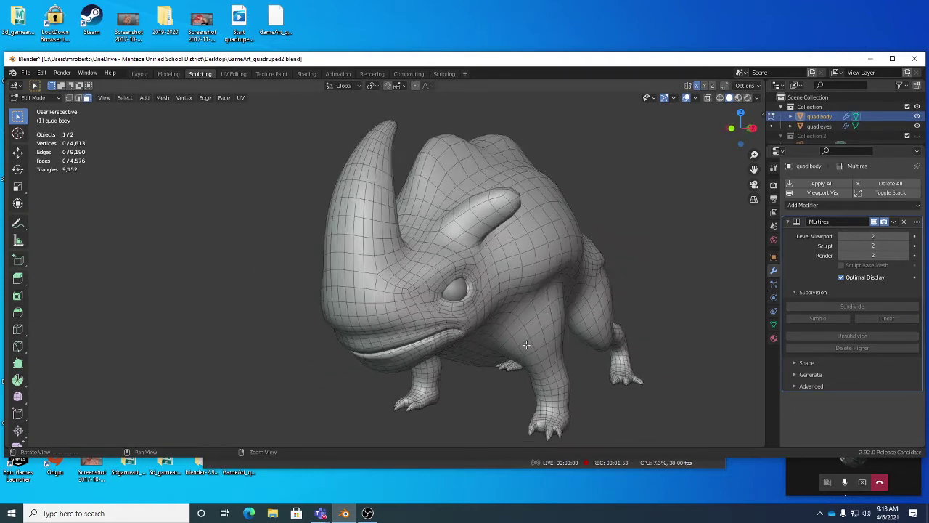
{"action": "left_click", "coordinate": [697, 86]}
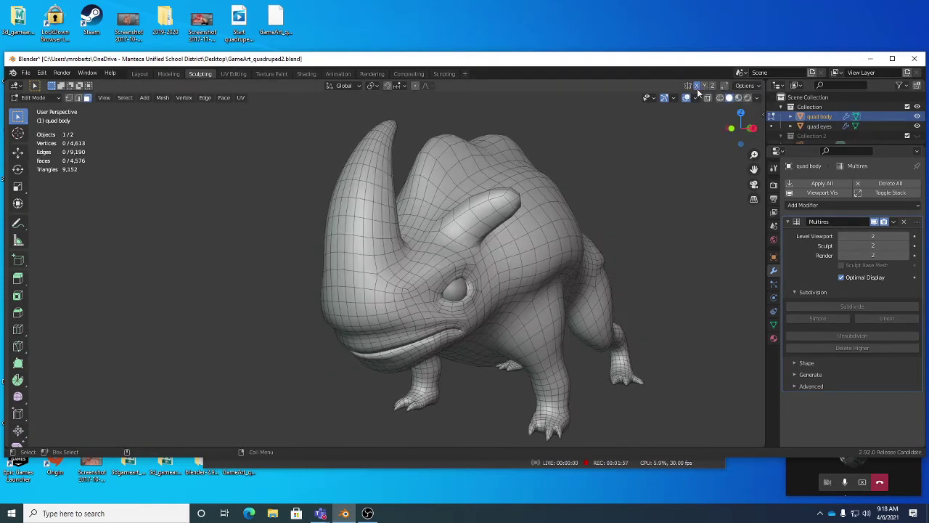
Select the face loop around the upper part of the creature's front leg
{"action": "middle_click_drag", "start_coordinate": [588, 298], "coordinate": [517, 248]}
{"action": "scroll", "coordinate": [589, 288], "scroll_direction": "up", "scroll_amount": 1}
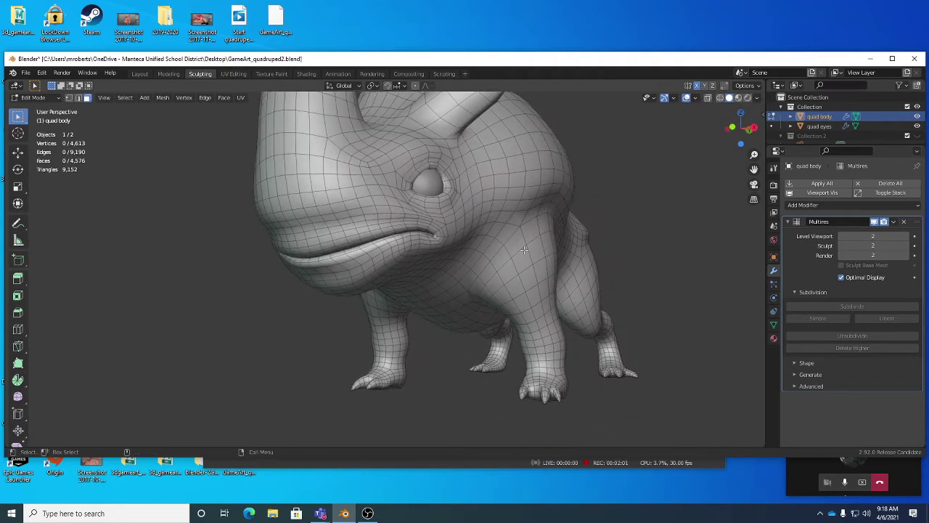
{"action": "left_click", "coordinate": [524, 260]}
{"action": "key", "text": "c"}
{"action": "left_click", "coordinate": [526, 258]}
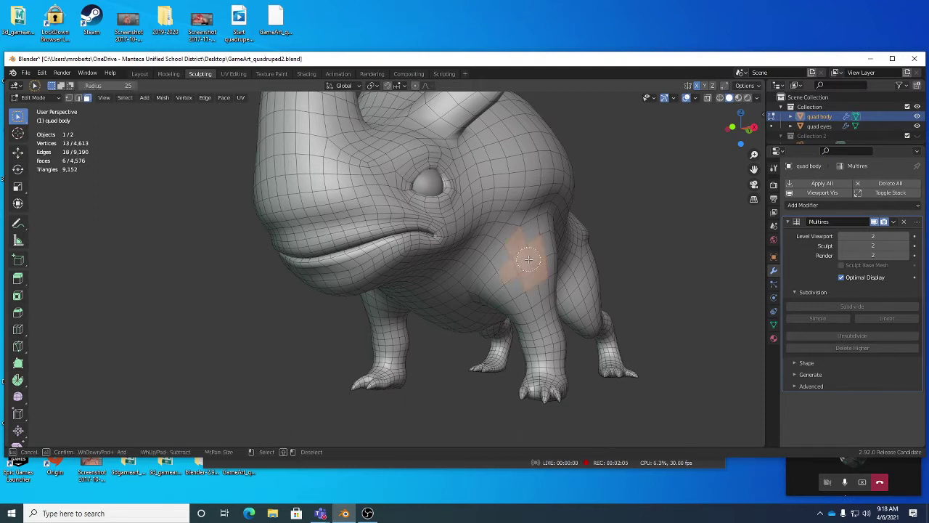
{"action": "key", "text": "w"}
{"action": "key", "text": "w"}
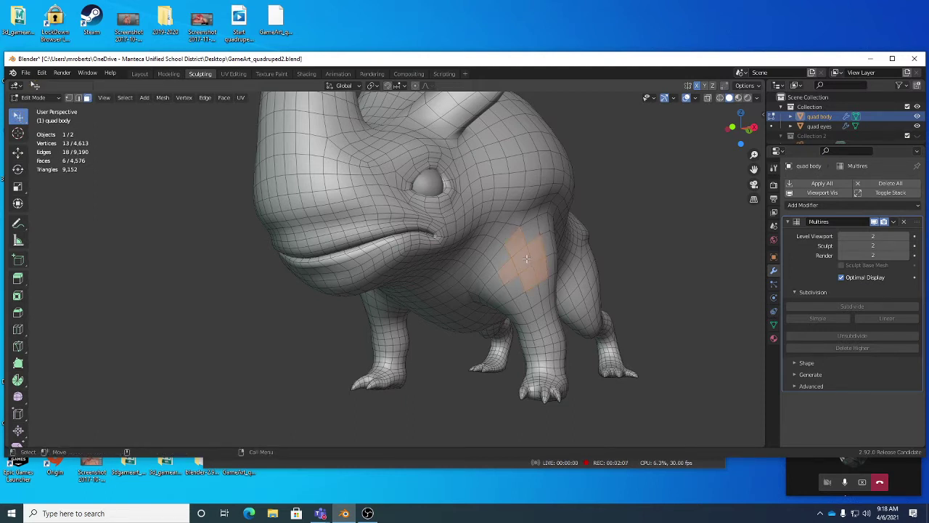
{"action": "left_click", "coordinate": [541, 256], "text": "alt"}
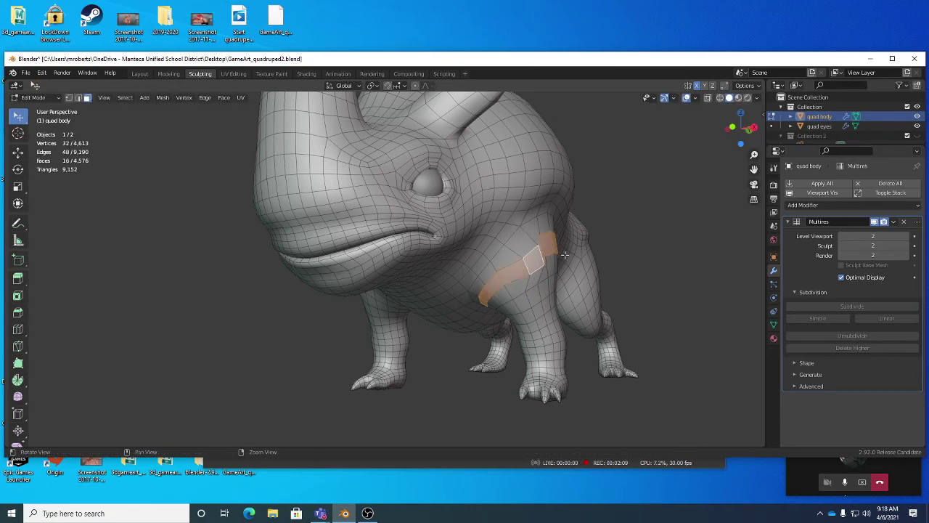
Try moving the selected front-leg faces outward with X mirroring, and clear the face selection
{"action": "middle_click_drag", "start_coordinate": [555, 266], "coordinate": [603, 286]}
{"action": "key", "text": "shift+space"}
{"action": "key", "text": "g"}
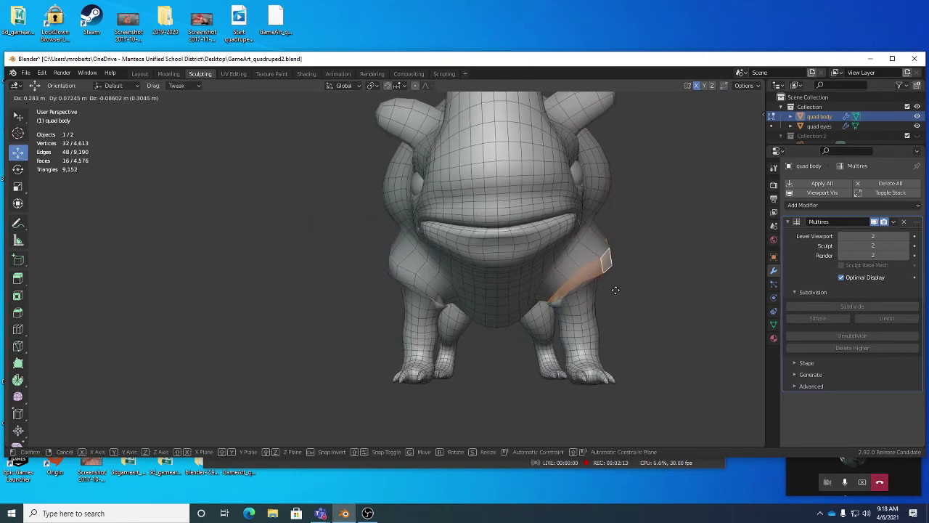
{"action": "left_click", "coordinate": [616, 289]}
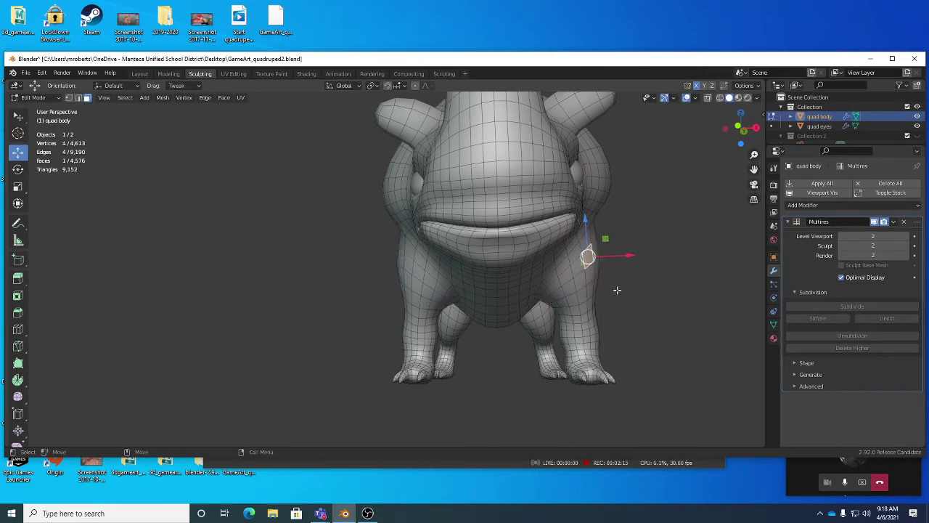
{"action": "key", "text": "shift+space"}
{"action": "key", "text": "b"}
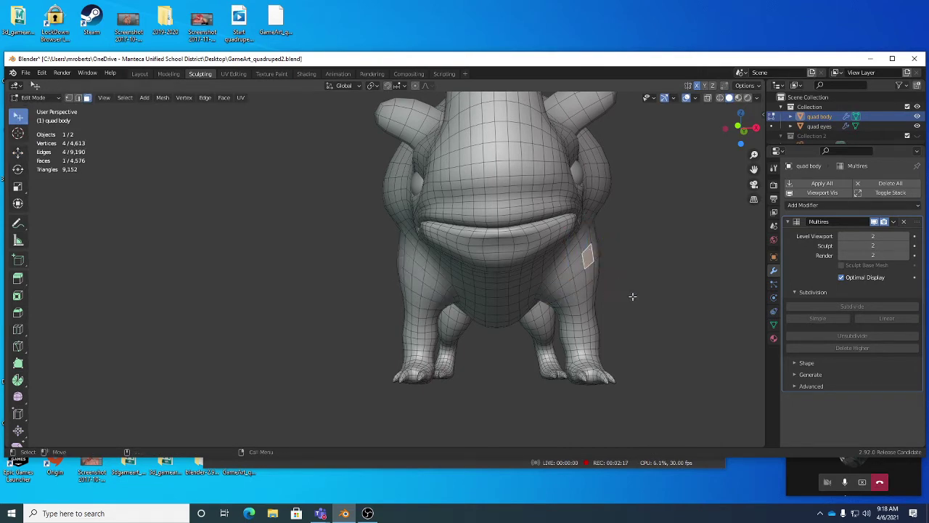
{"action": "left_click", "coordinate": [633, 296]}
Leave Edit Mode and return the quad body to Sculpt Mode
{"action": "middle_click_drag", "start_coordinate": [632, 296], "coordinate": [523, 275]}
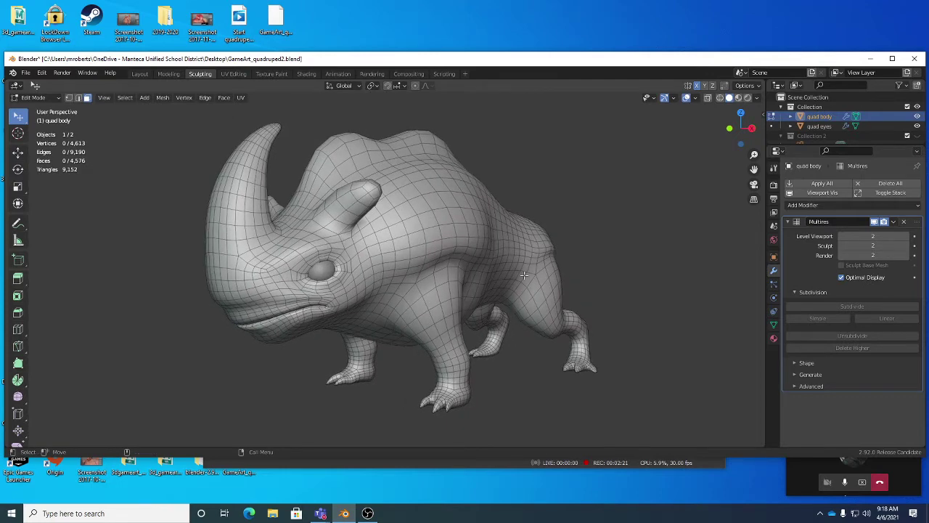
{"action": "key", "text": "Tab"}
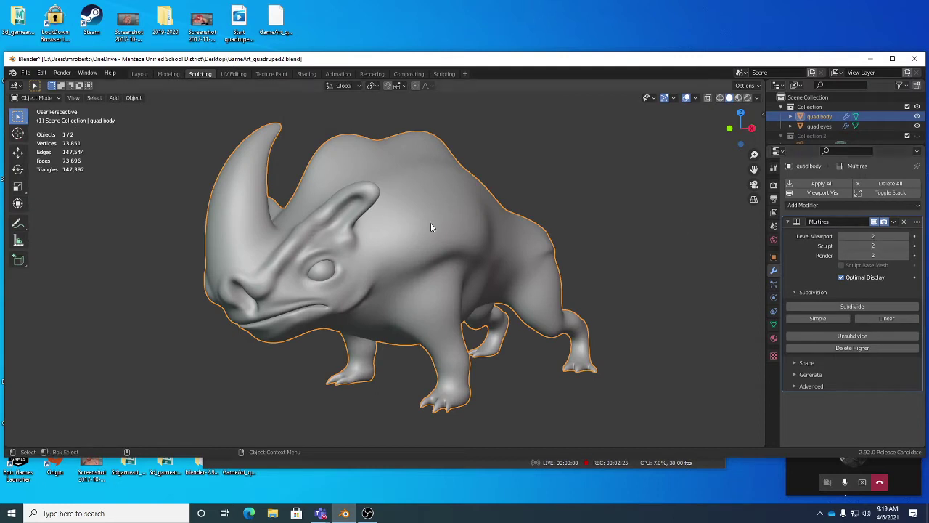
{"action": "key", "text": "ctrl+Tab"}
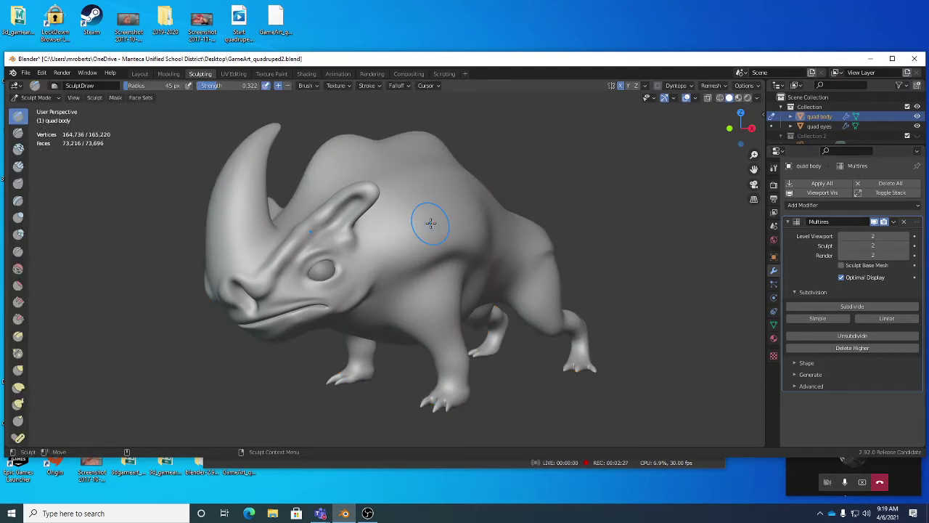
{"action": "left_click", "coordinate": [50, 99]}
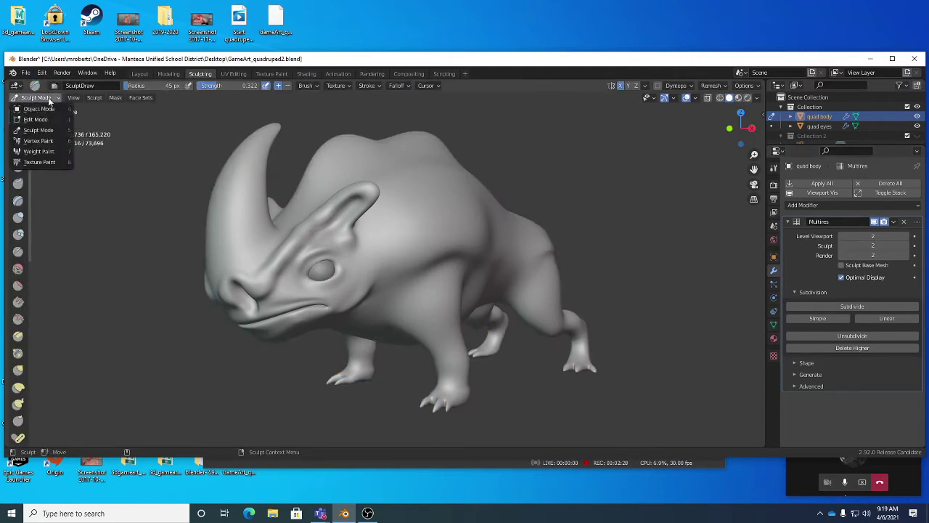
{"action": "left_click", "coordinate": [52, 134]}
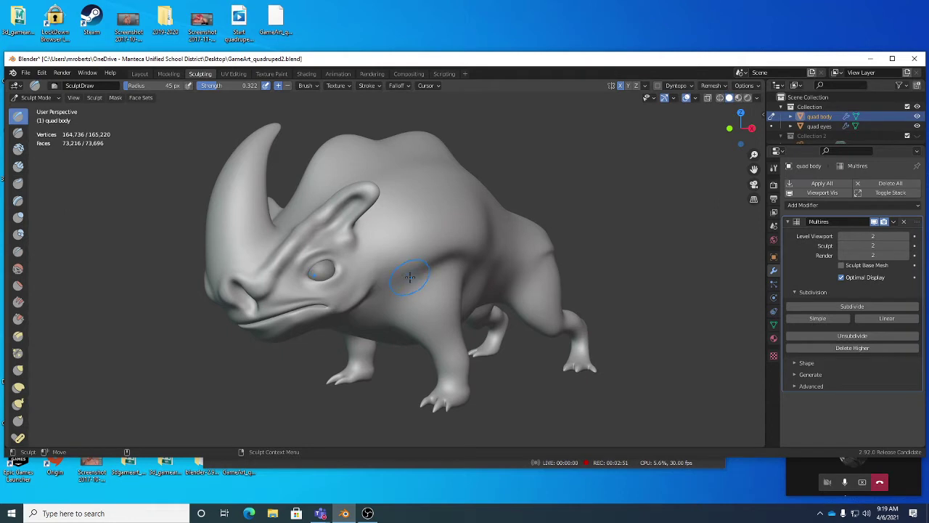
Remove the existing Multires modifier from the quad body
{"action": "middle_click_drag", "start_coordinate": [410, 276], "coordinate": [436, 276]}
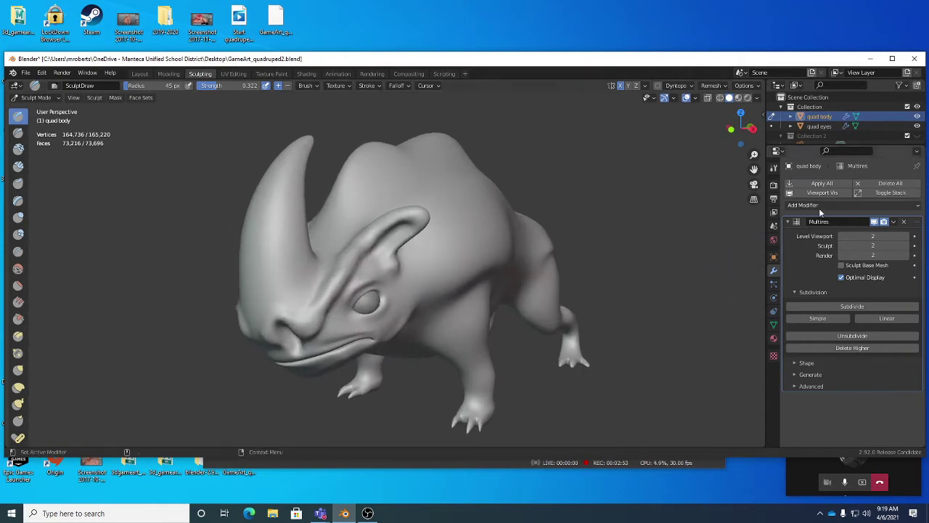
{"action": "left_click", "coordinate": [817, 206]}
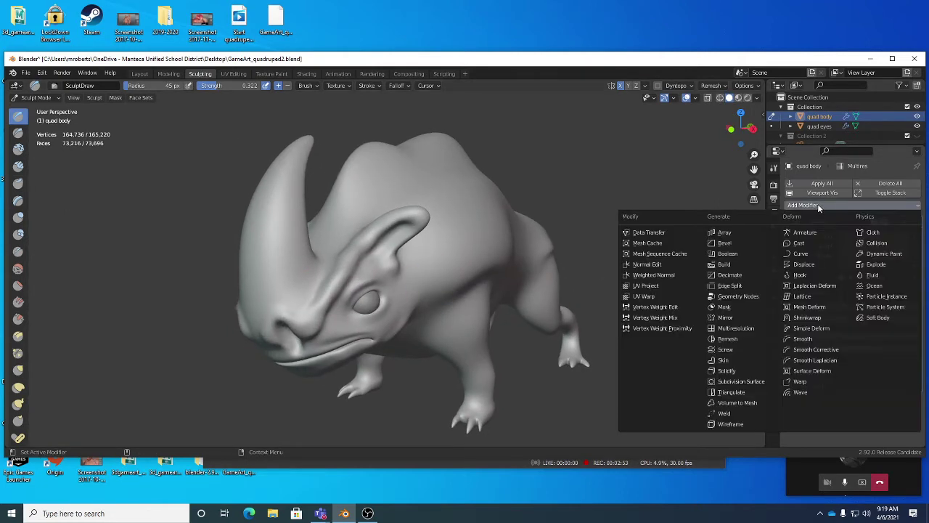
{"action": "left_click", "coordinate": [747, 333]}
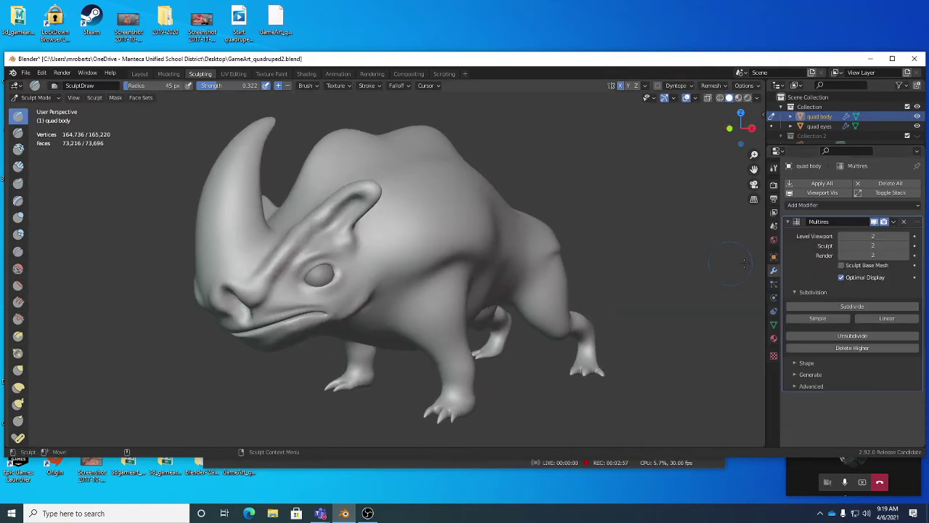
{"action": "left_click", "coordinate": [904, 222]}
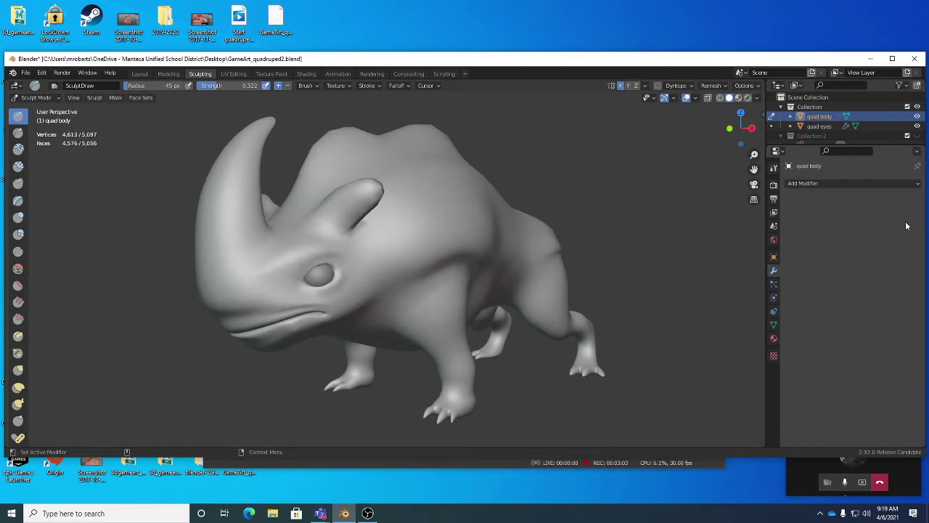
Undo the Multires modifier's removal from the quad body and return the body to Sculpt Mode
{"action": "left_click", "coordinate": [848, 186]}
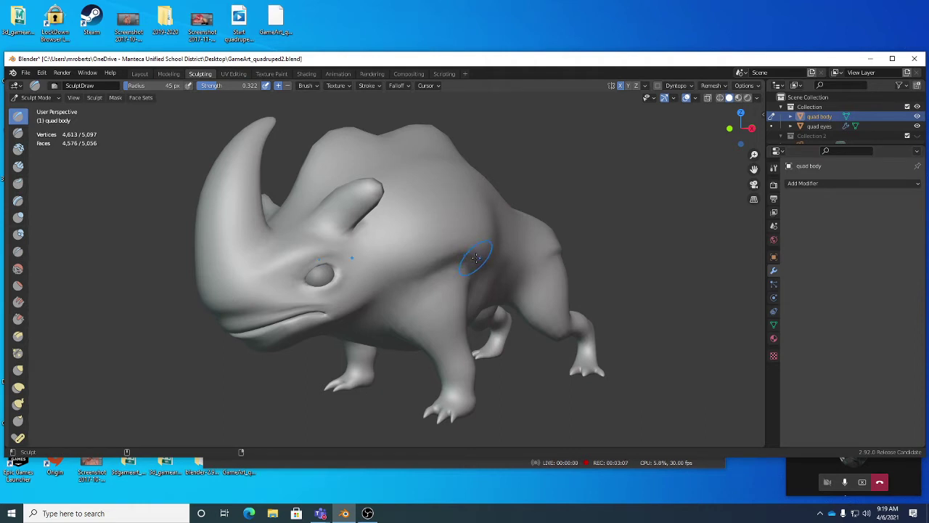
{"action": "scroll", "coordinate": [492, 269], "scroll_direction": "up", "scroll_amount": 2}
{"action": "key", "text": "ctrl+z"}
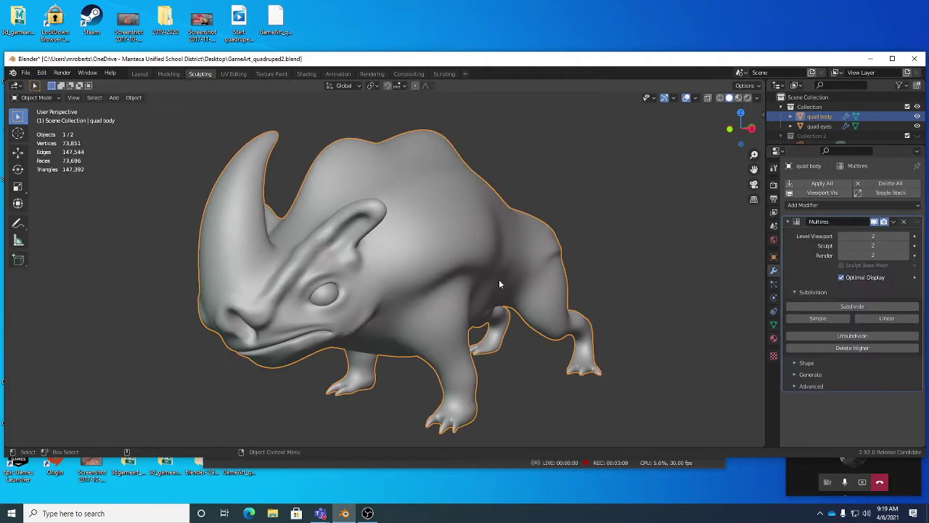
{"action": "middle_click_drag", "start_coordinate": [498, 278], "coordinate": [500, 272]}
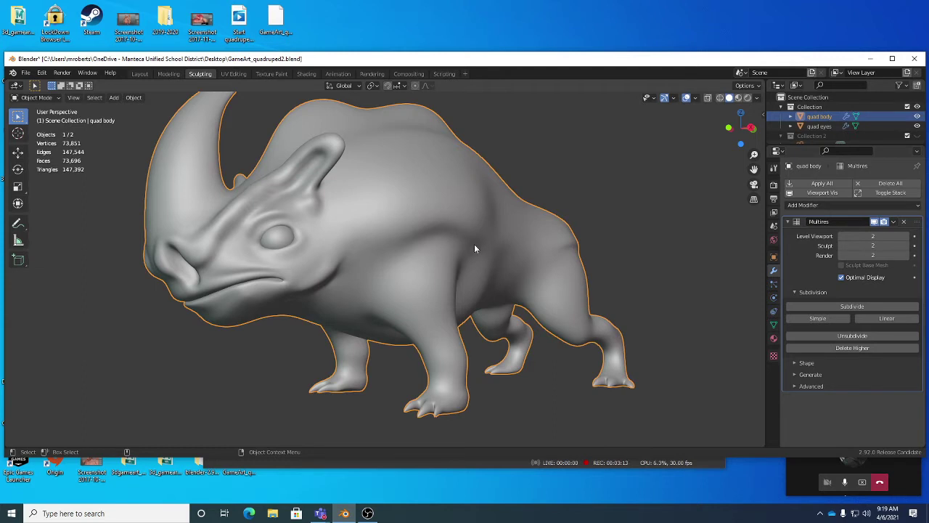
{"action": "middle_click_drag", "start_coordinate": [474, 245], "coordinate": [473, 253]}
{"action": "key", "text": "ctrl+z"}
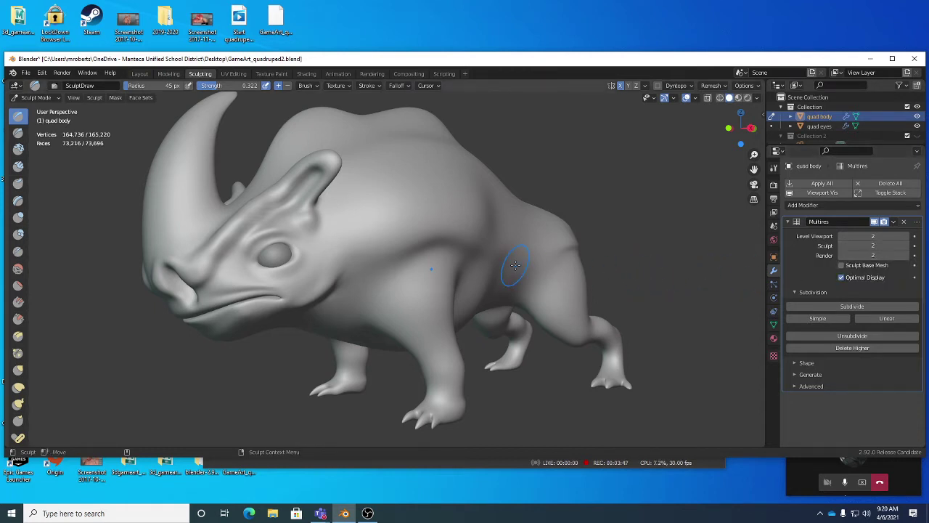
Compare Multires sculpt levels 0, 1 and 2 on the quad body, ending at level 1
{"action": "key", "text": "ctrl+2"}
{"action": "key", "text": "ctrl+1"}
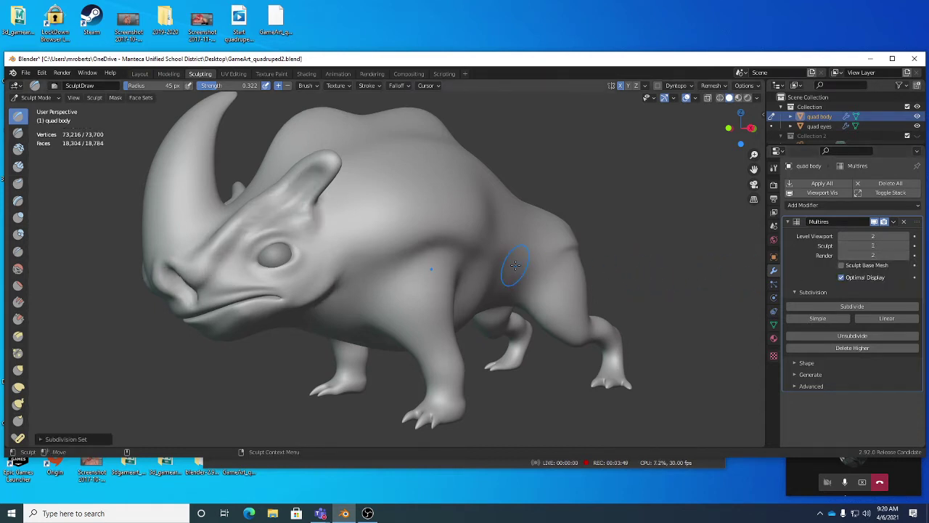
{"action": "key", "text": "ctrl+0"}
{"action": "key", "text": "ctrl+1"}
{"action": "key", "text": "ctrl+2"}
{"action": "key", "text": "ctrl+1"}
Sculpt a raised fold along the shoulder above the front leg at level 1 with the Draw brush set to add
{"action": "scroll", "coordinate": [367, 244], "scroll_direction": "up", "scroll_amount": 4}
{"action": "mouse_move", "coordinate": [340, 275]}
{"action": "left_mouse_down"}
{"action": "mouse_move", "coordinate": [384, 254]}
{"action": "mouse_move", "coordinate": [446, 263]}
{"action": "mouse_move", "coordinate": [380, 252]}
{"action": "left_mouse_up"}
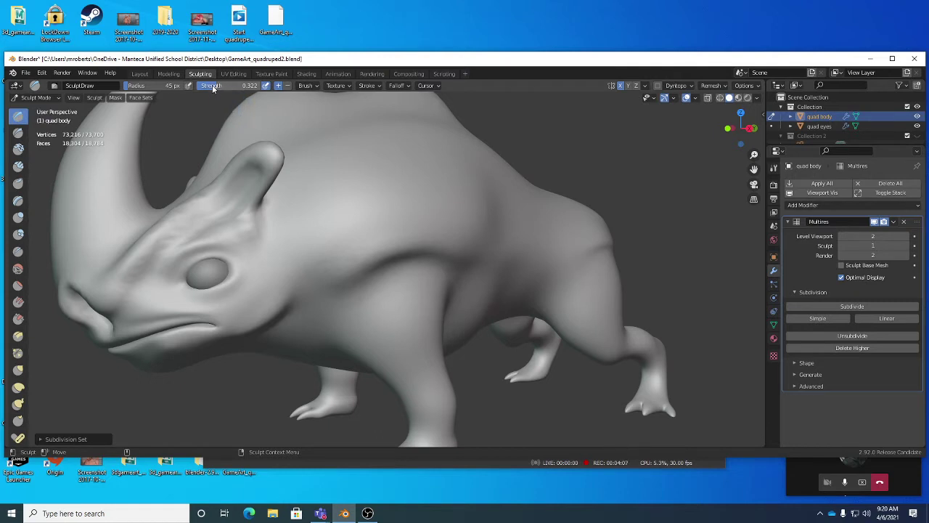
{"action": "left_click", "coordinate": [278, 85]}
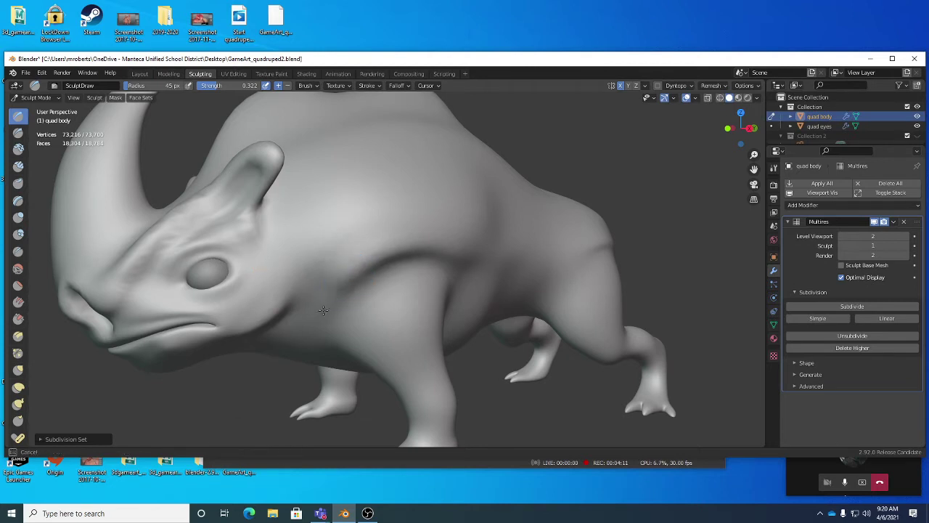
{"action": "mouse_move", "coordinate": [348, 273]}
{"action": "left_mouse_down"}
{"action": "mouse_move", "coordinate": [426, 246]}
{"action": "mouse_move", "coordinate": [460, 276]}
{"action": "left_mouse_up"}
{"action": "middle_click_drag", "start_coordinate": [440, 291], "coordinate": [602, 283]}
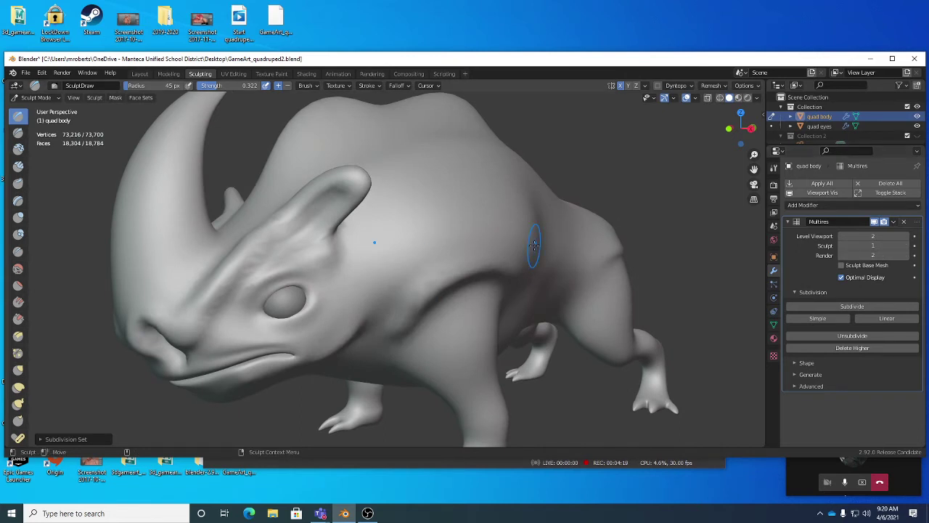
Raise the Multires sculpt level to 2 and examine the shoulder fold and head detail
{"action": "key", "text": "Page_Up"}
{"action": "left_click_drag", "start_coordinate": [450, 325], "coordinate": [397, 302], "text": "alt"}
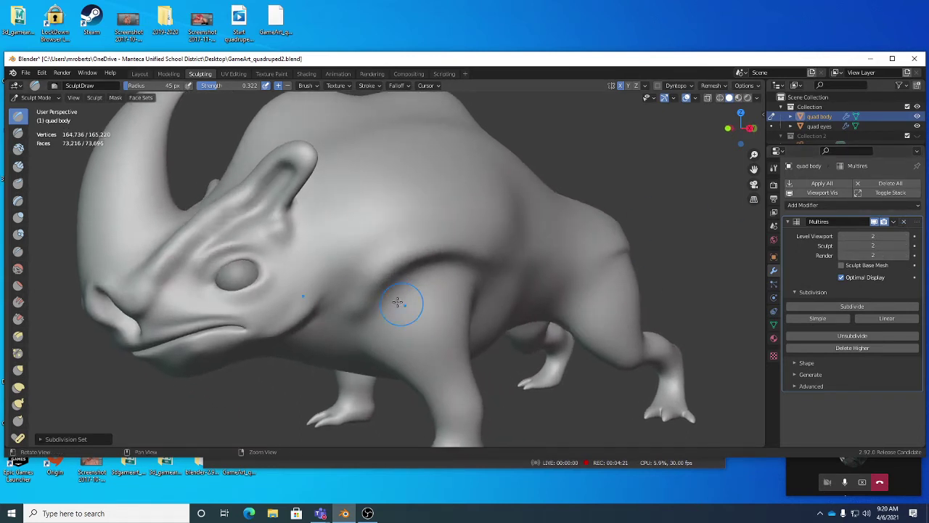
{"action": "middle_click_drag", "start_coordinate": [440, 276], "coordinate": [452, 284]}
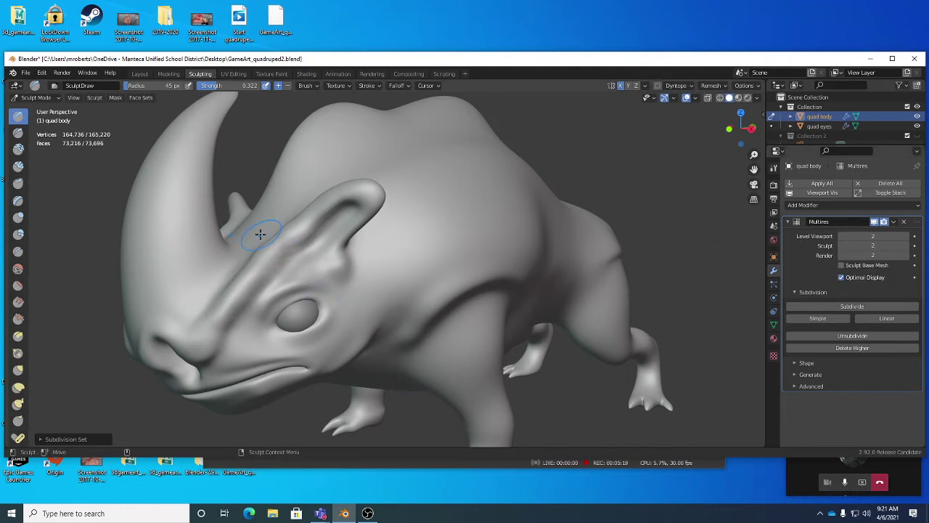
{"action": "mouse_move", "coordinate": [270, 230]}
{"action": "middle_mouse_down", "text": "alt"}
{"action": "mouse_move", "coordinate": [327, 239]}
{"action": "mouse_move", "coordinate": [307, 263]}
{"action": "mouse_move", "coordinate": [336, 278]}
{"action": "middle_mouse_up", "text": "alt"}
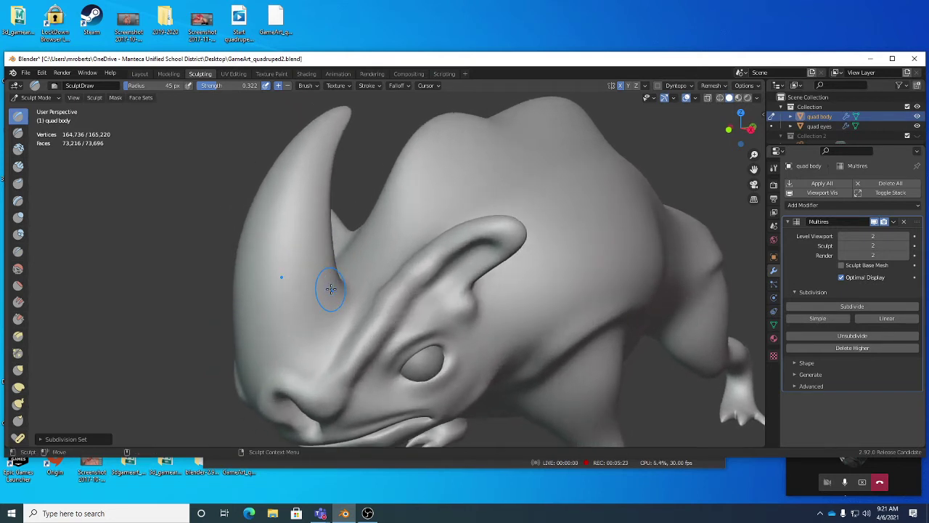
Lower the sculpt level to 1 and sculpt a raised ridge around the base of the horn with the Draw brush
{"action": "key", "text": "Page_Down"}
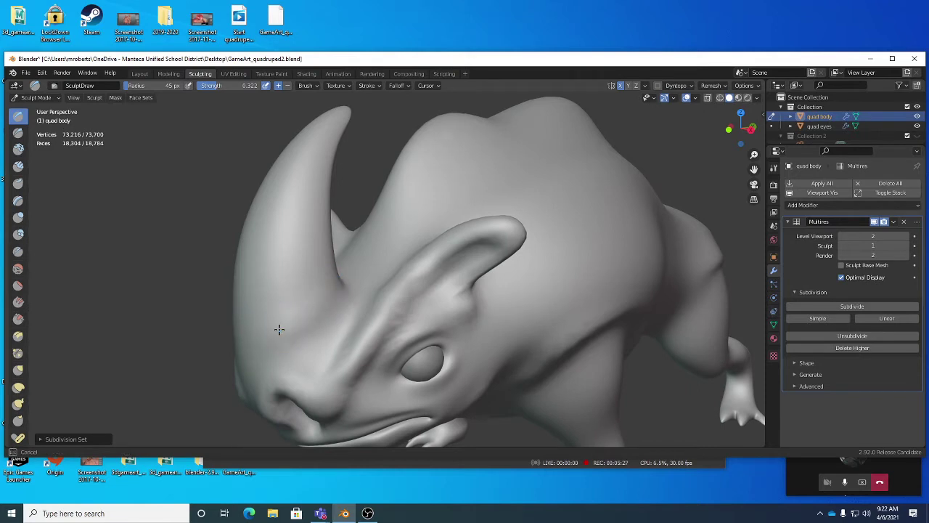
{"action": "middle_click_drag", "start_coordinate": [265, 331], "coordinate": [363, 359]}
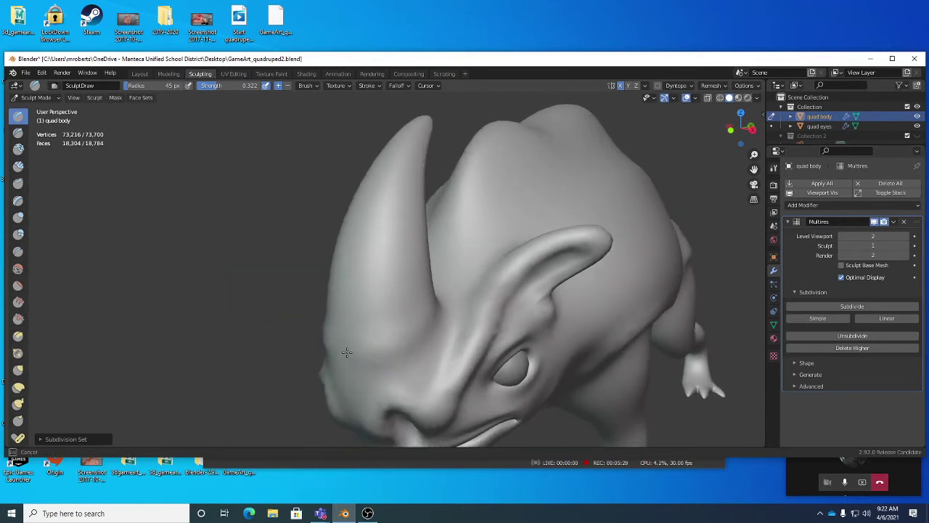
{"action": "mouse_move", "coordinate": [340, 347]}
{"action": "left_mouse_down"}
{"action": "mouse_move", "coordinate": [392, 351]}
{"action": "mouse_move", "coordinate": [429, 310]}
{"action": "left_mouse_up"}
{"action": "mouse_move", "coordinate": [335, 344]}
{"action": "left_mouse_down"}
{"action": "mouse_move", "coordinate": [369, 353]}
{"action": "mouse_move", "coordinate": [334, 349]}
{"action": "mouse_move", "coordinate": [415, 328]}
{"action": "mouse_move", "coordinate": [425, 315]}
{"action": "mouse_move", "coordinate": [414, 322]}
{"action": "left_mouse_up"}
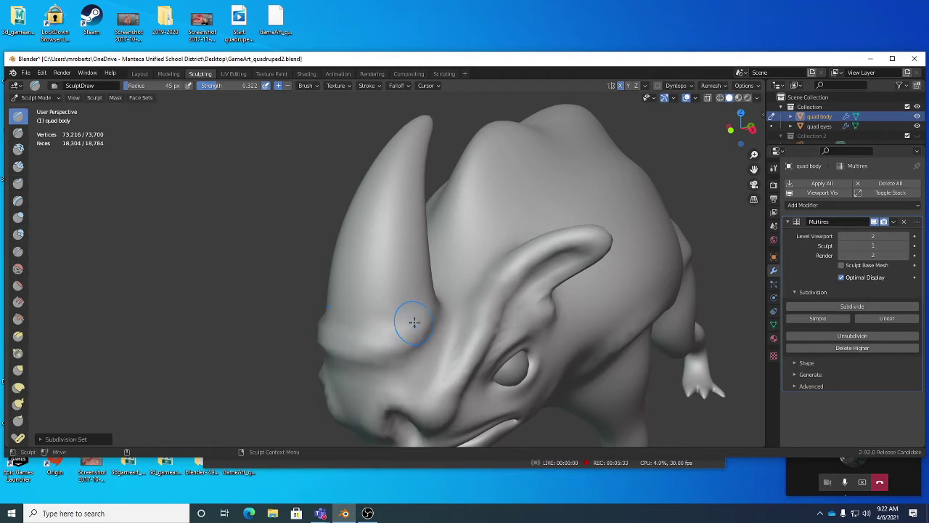
{"action": "middle_click_drag", "start_coordinate": [413, 322], "coordinate": [381, 326]}
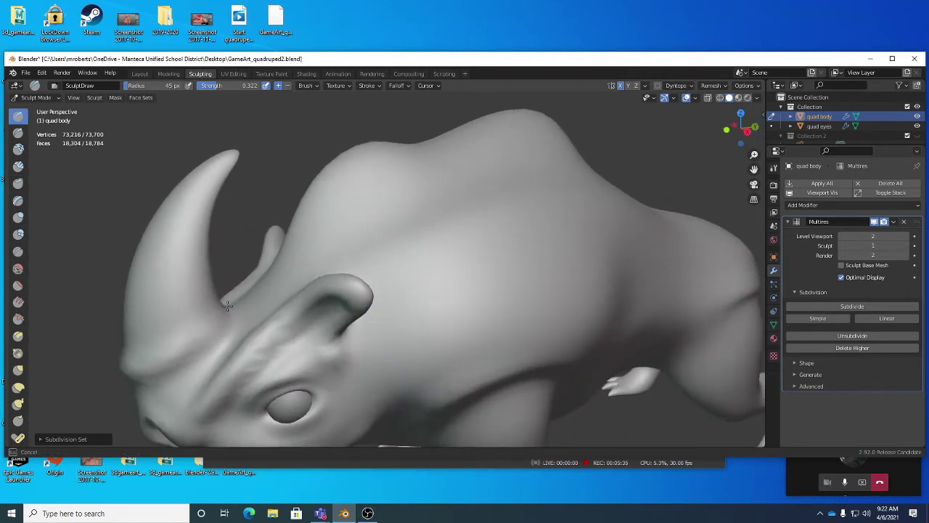
{"action": "mouse_move", "coordinate": [215, 313]}
{"action": "middle_mouse_down"}
{"action": "mouse_move", "coordinate": [178, 371]}
{"action": "mouse_move", "coordinate": [224, 373]}
{"action": "mouse_move", "coordinate": [204, 332]}
{"action": "mouse_move", "coordinate": [243, 363]}
{"action": "mouse_move", "coordinate": [235, 336]}
{"action": "middle_mouse_up"}
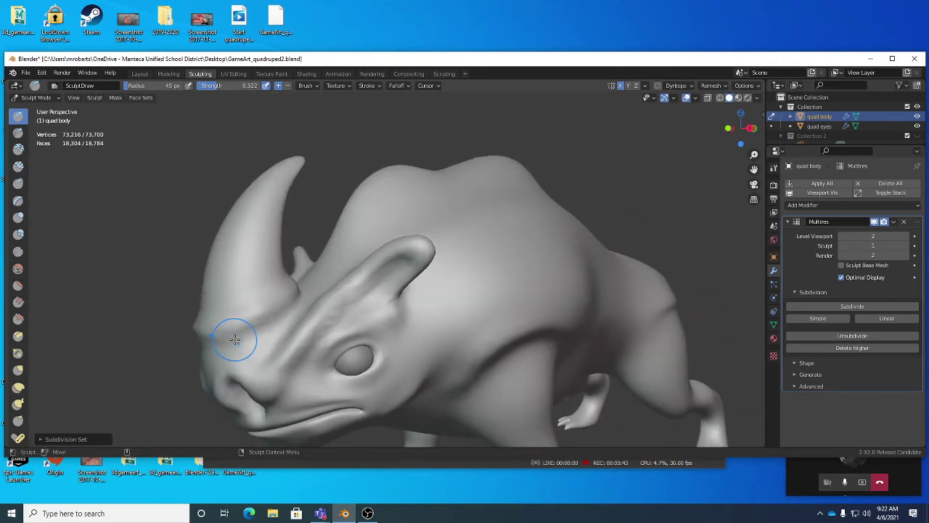
Lower the sculpt level to 0 and try Apply Base to conform the base mesh to the sculpted detail
{"action": "key", "text": "Page_Down"}
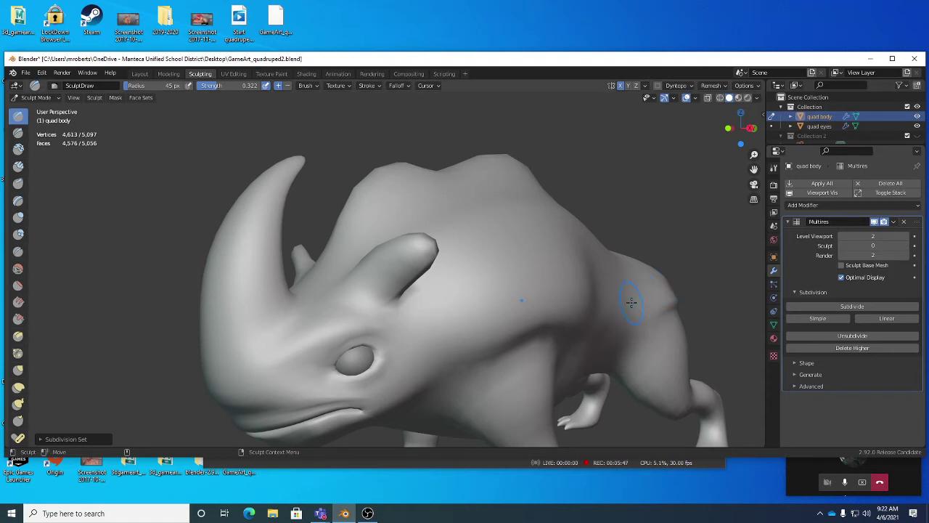
{"action": "middle_click_drag", "start_coordinate": [632, 300], "coordinate": [589, 280]}
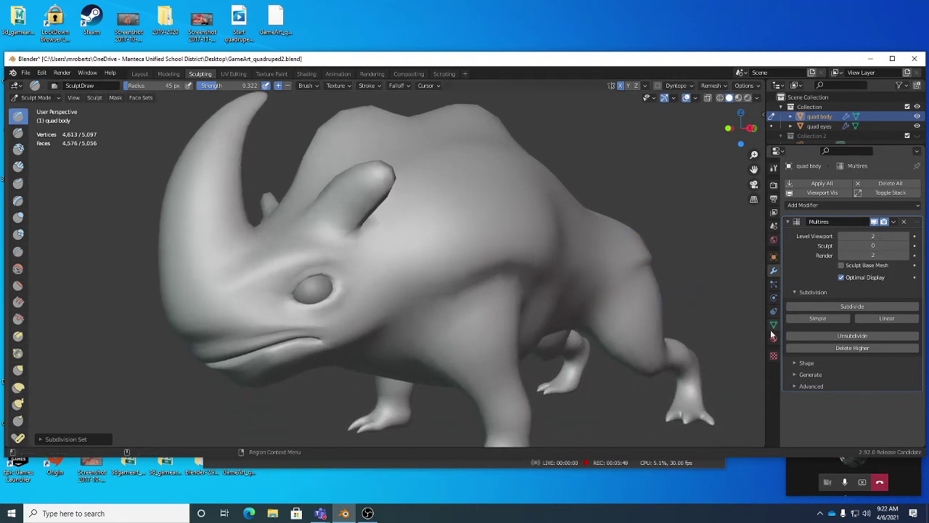
{"action": "left_click", "coordinate": [806, 363]}
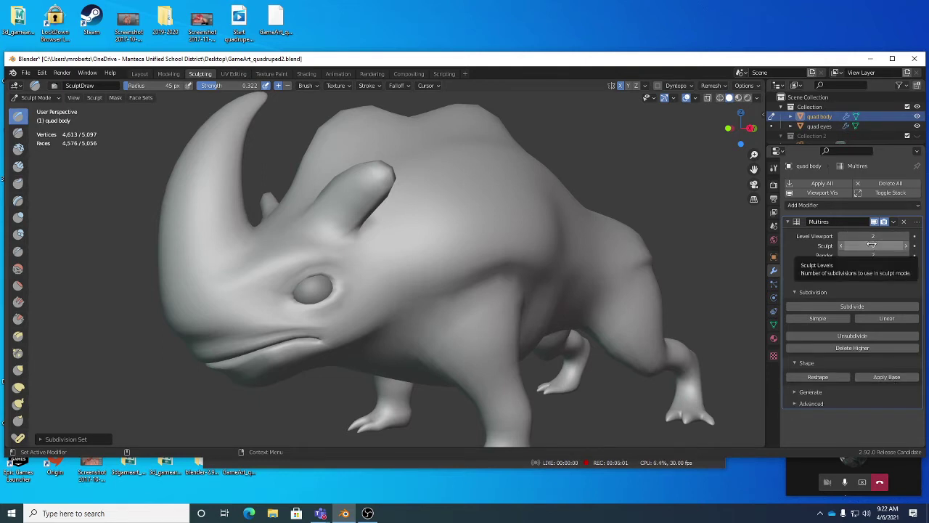
{"action": "left_click", "coordinate": [892, 379]}
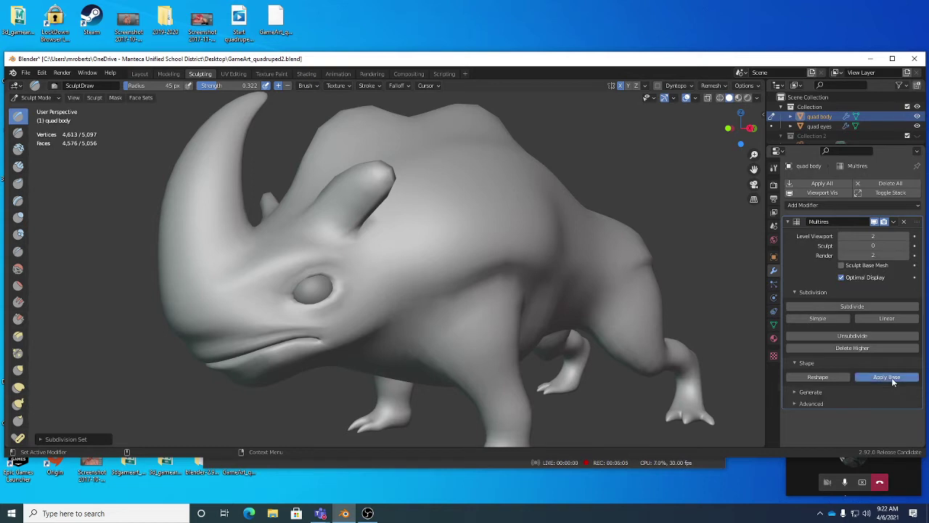
Examine the level 0 mesh around the horn, face, ear and shoulder from several angles
{"action": "mouse_move", "coordinate": [531, 298]}
{"action": "middle_mouse_down"}
{"action": "mouse_move", "coordinate": [543, 297]}
{"action": "mouse_move", "coordinate": [483, 290]}
{"action": "mouse_move", "coordinate": [509, 294]}
{"action": "middle_mouse_up"}
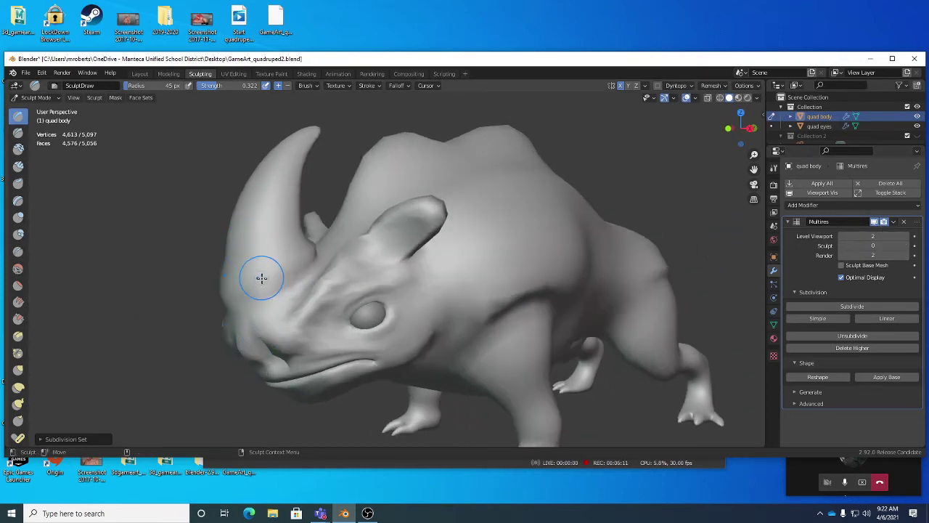
{"action": "mouse_move", "coordinate": [307, 315]}
{"action": "middle_mouse_down"}
{"action": "mouse_move", "coordinate": [386, 307]}
{"action": "mouse_move", "coordinate": [344, 307]}
{"action": "mouse_move", "coordinate": [357, 293]}
{"action": "mouse_move", "coordinate": [345, 291]}
{"action": "mouse_move", "coordinate": [367, 311]}
{"action": "middle_mouse_up"}
{"action": "middle_click_drag", "start_coordinate": [269, 334], "coordinate": [430, 288]}
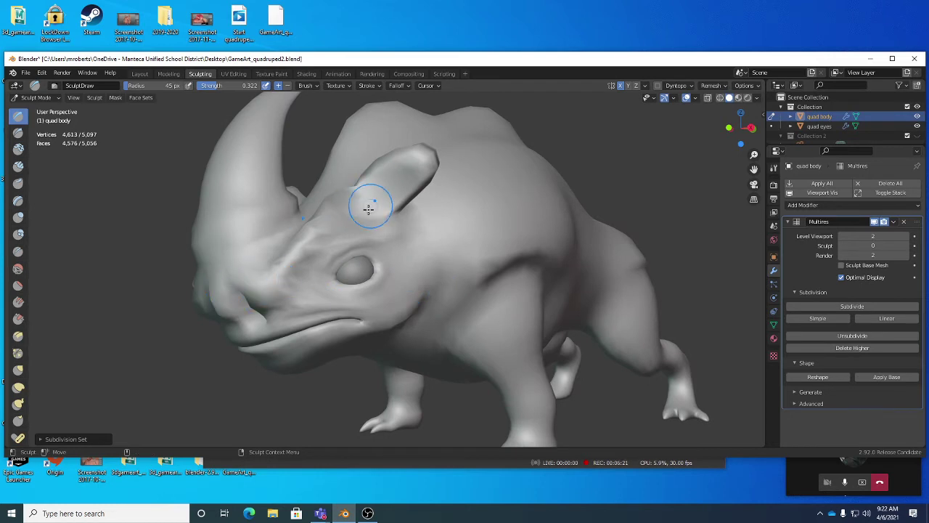
{"action": "middle_click_drag", "start_coordinate": [368, 201], "coordinate": [421, 222]}
{"action": "middle_click_drag", "start_coordinate": [348, 244], "coordinate": [414, 254]}
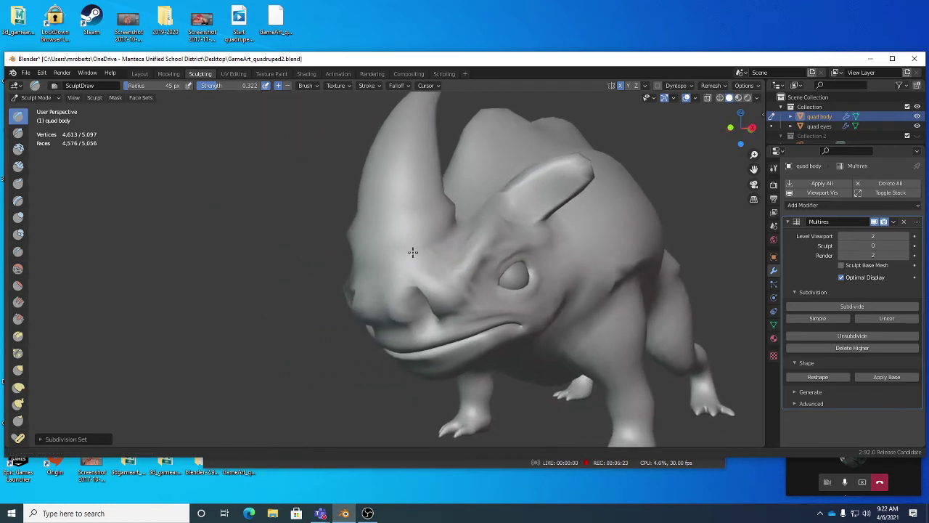
{"action": "middle_click_drag", "start_coordinate": [436, 208], "coordinate": [321, 170]}
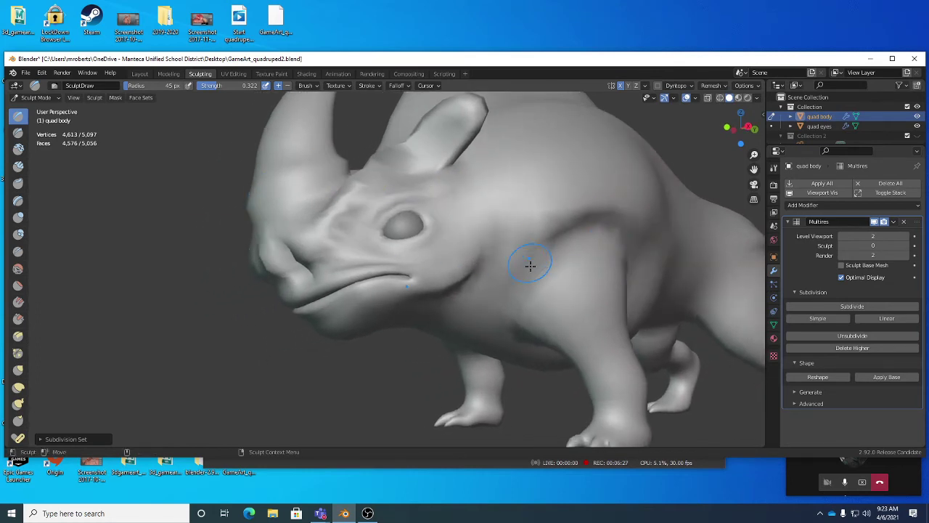
{"action": "middle_click_drag", "start_coordinate": [545, 259], "coordinate": [481, 280]}
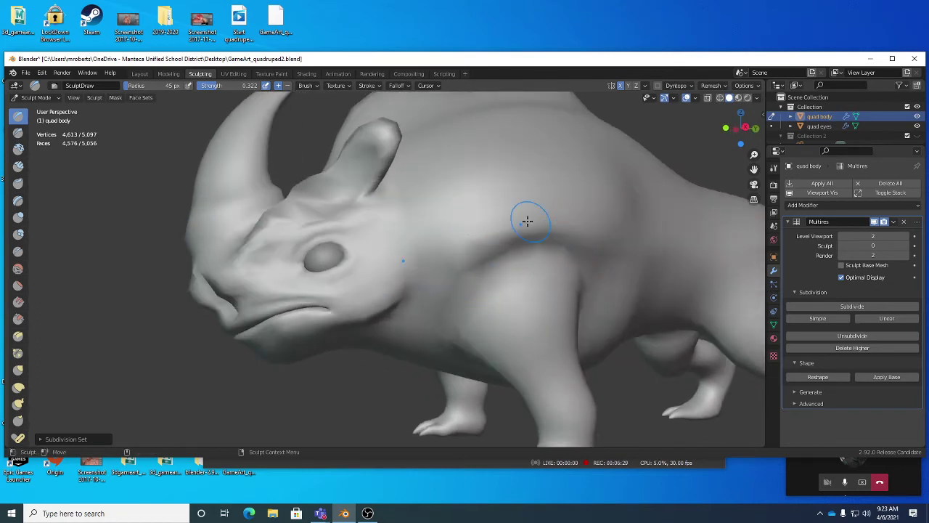
{"action": "middle_click_drag", "start_coordinate": [470, 270], "coordinate": [483, 276]}
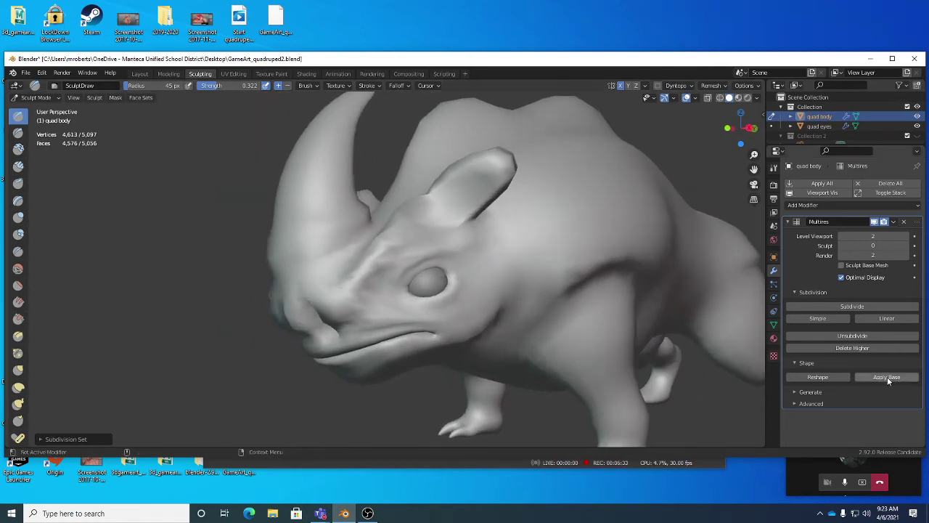
Undo the Apply Base operation and compare sculpt levels 1 and 2, ending at level 0
{"action": "key", "text": "ctrl+z"}
{"action": "middle_click_drag", "start_coordinate": [485, 288], "coordinate": [483, 307]}
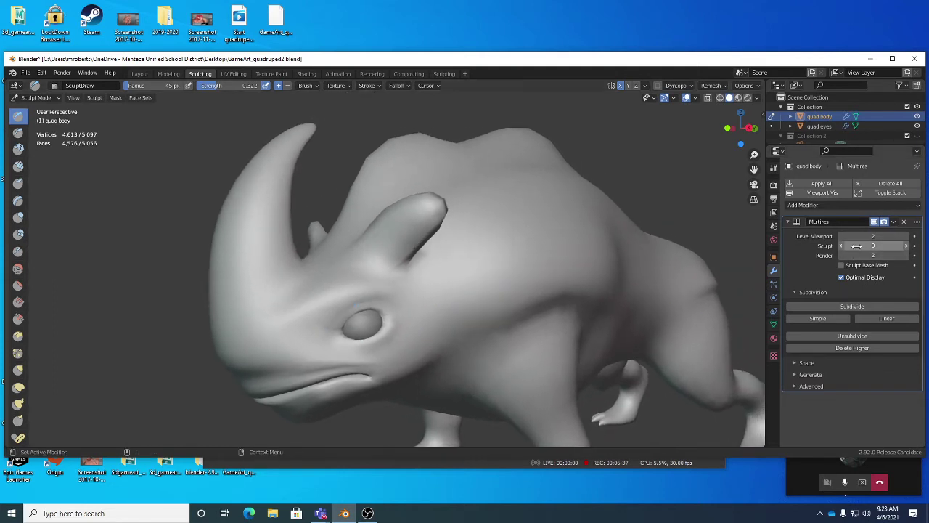
{"action": "key", "text": "ctrl+1"}
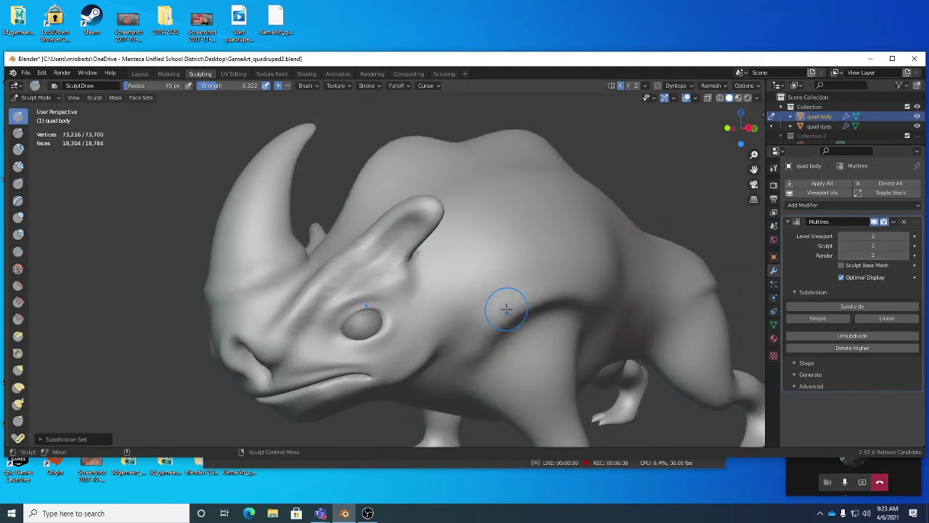
{"action": "key", "text": "ctrl+2"}
{"action": "key", "text": "ctrl+0"}
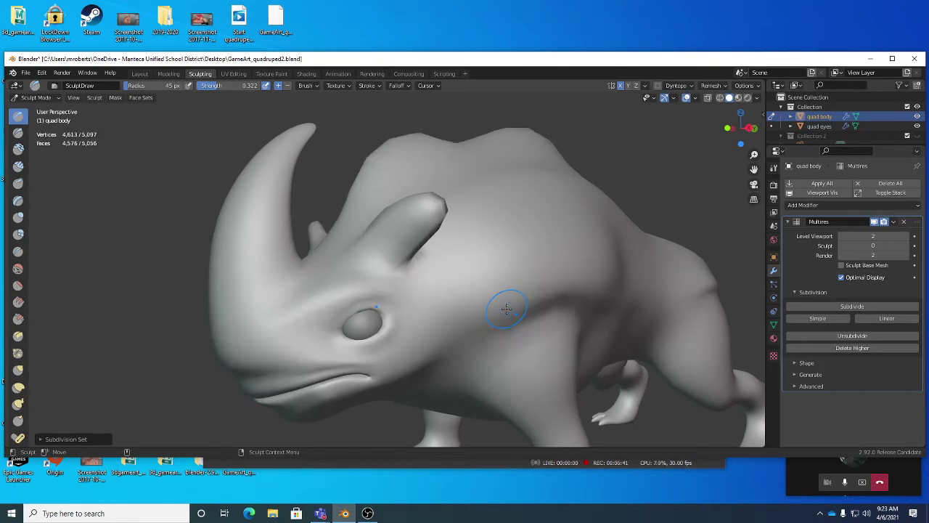
Use Apply Base in the Multires shape options to conform the base mesh to the sculpted detail
{"action": "left_click", "coordinate": [807, 363]}
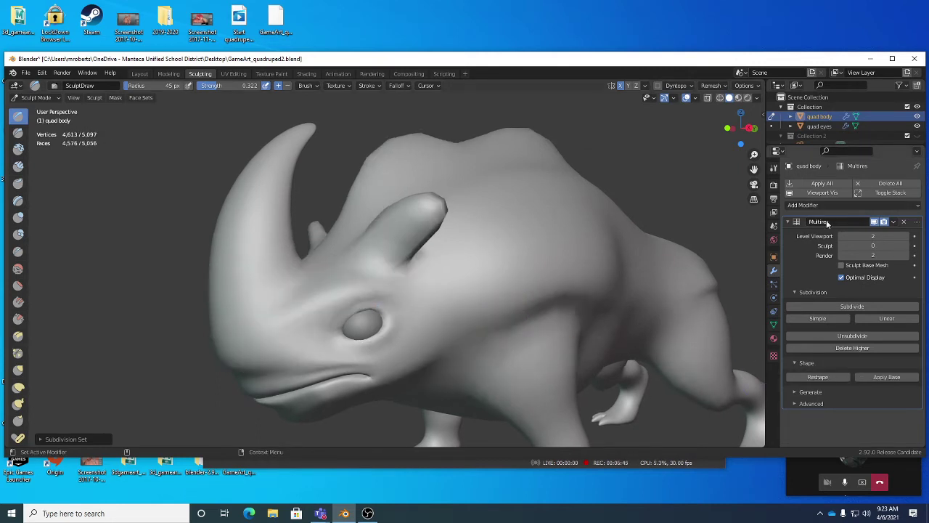
{"action": "left_click", "coordinate": [880, 376]}
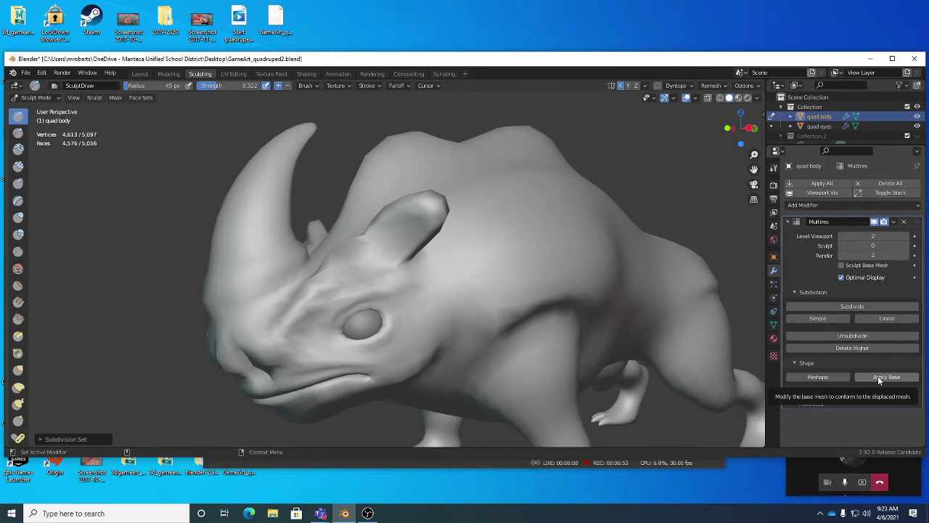
{"action": "mouse_move", "coordinate": [521, 271]}
{"action": "middle_mouse_down"}
{"action": "mouse_move", "coordinate": [475, 278]}
{"action": "mouse_move", "coordinate": [477, 285]}
{"action": "middle_mouse_up"}
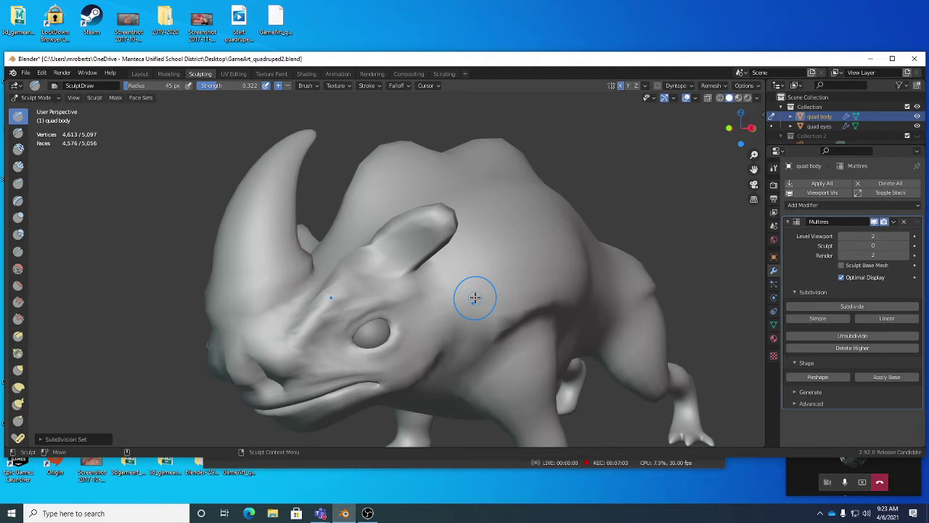
Step the Multires sculpt level up through 1 to 2 and inspect the creature's head and shoulder
{"action": "key", "text": "ctrl+1"}
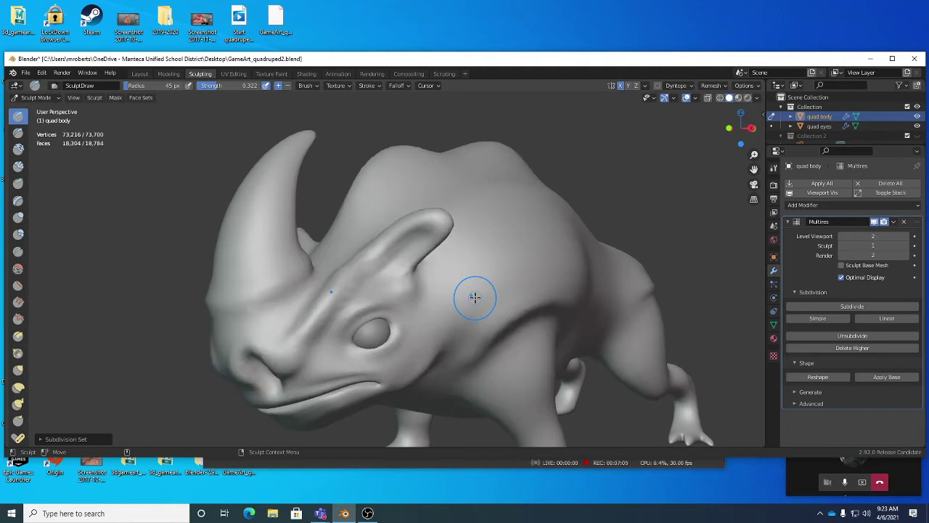
{"action": "key", "text": "ctrl+2"}
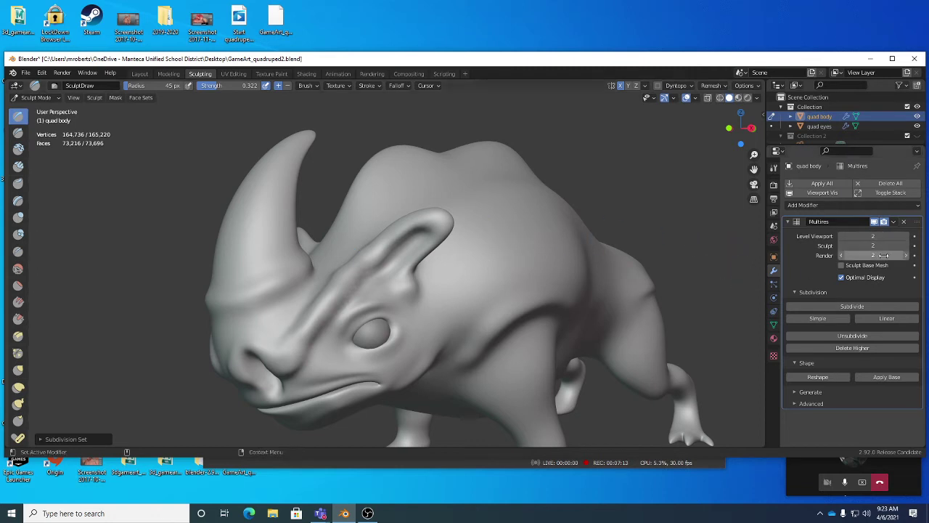
{"action": "middle_click_drag", "start_coordinate": [582, 249], "coordinate": [545, 256]}
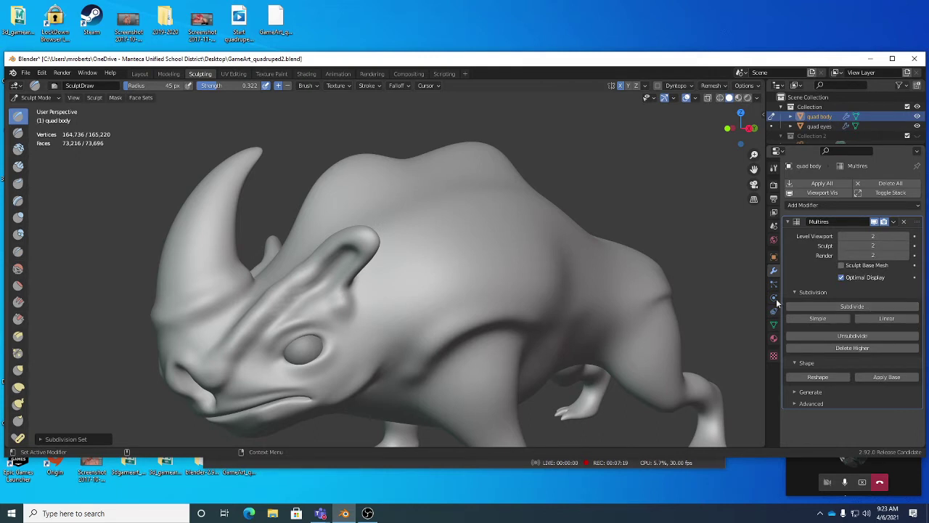
Sculpt a raised skin fold along the crease at the top of the hind leg with the Draw brush
{"action": "middle_click_drag", "start_coordinate": [414, 294], "coordinate": [498, 326]}
{"action": "scroll", "coordinate": [446, 306], "scroll_direction": "up", "scroll_amount": 2}
{"action": "scroll", "coordinate": [498, 326], "scroll_direction": "up", "scroll_amount": 3}
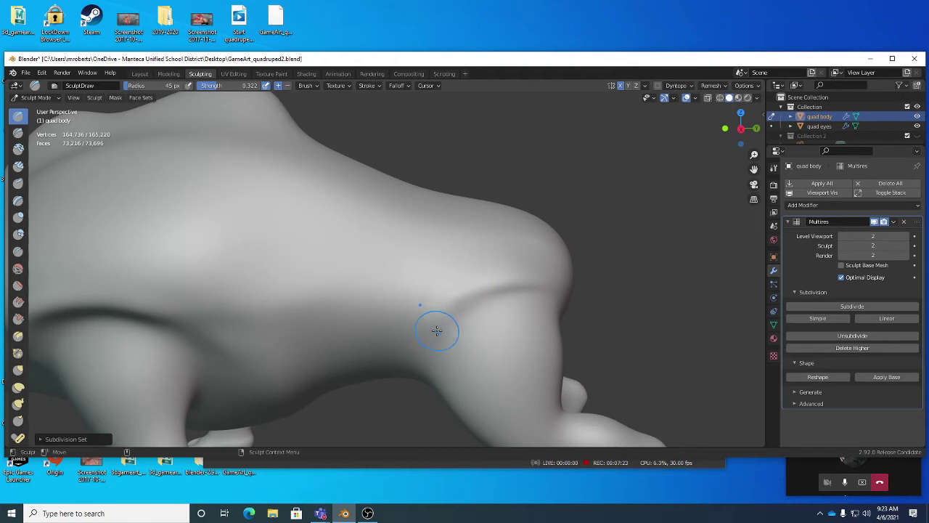
{"action": "mouse_move", "coordinate": [450, 299]}
{"action": "left_mouse_down"}
{"action": "mouse_move", "coordinate": [490, 278]}
{"action": "mouse_move", "coordinate": [535, 276]}
{"action": "mouse_move", "coordinate": [452, 288]}
{"action": "mouse_move", "coordinate": [448, 320]}
{"action": "mouse_move", "coordinate": [436, 316]}
{"action": "mouse_move", "coordinate": [535, 276]}
{"action": "mouse_move", "coordinate": [542, 283]}
{"action": "mouse_move", "coordinate": [452, 304]}
{"action": "left_mouse_up"}
{"action": "key", "text": "ctrl+z"}
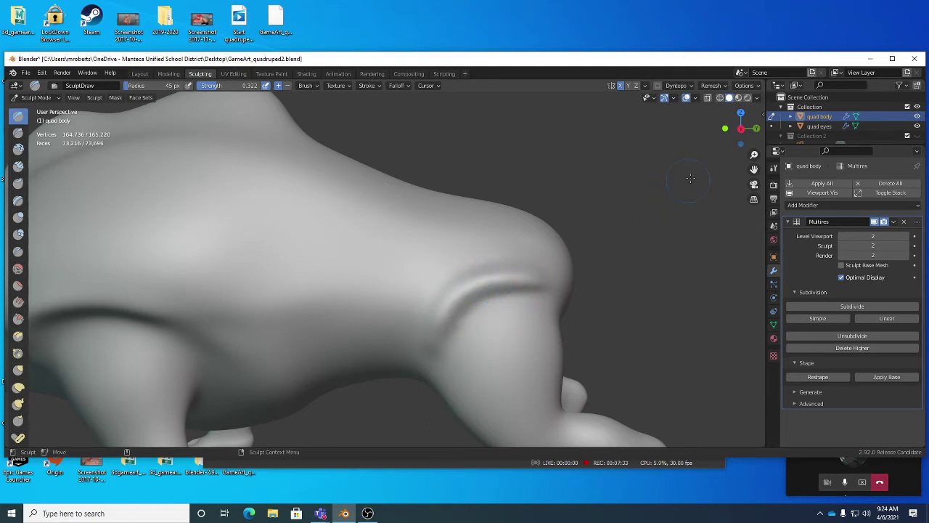
Show the active brush's settings and reduce the Smooth brush's strength to about 0.263
{"action": "left_click", "coordinate": [774, 168]}
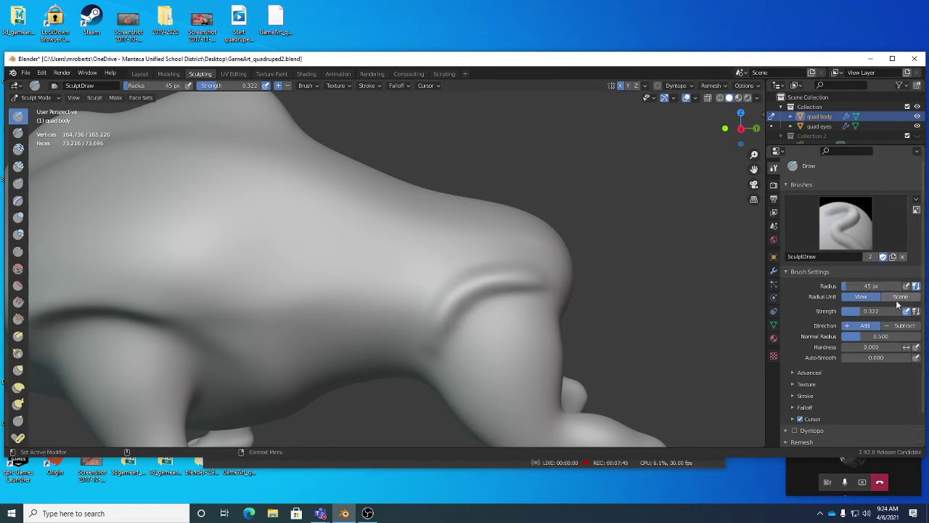
{"action": "scroll", "coordinate": [876, 358], "scroll_direction": "down", "scroll_amount": 2}
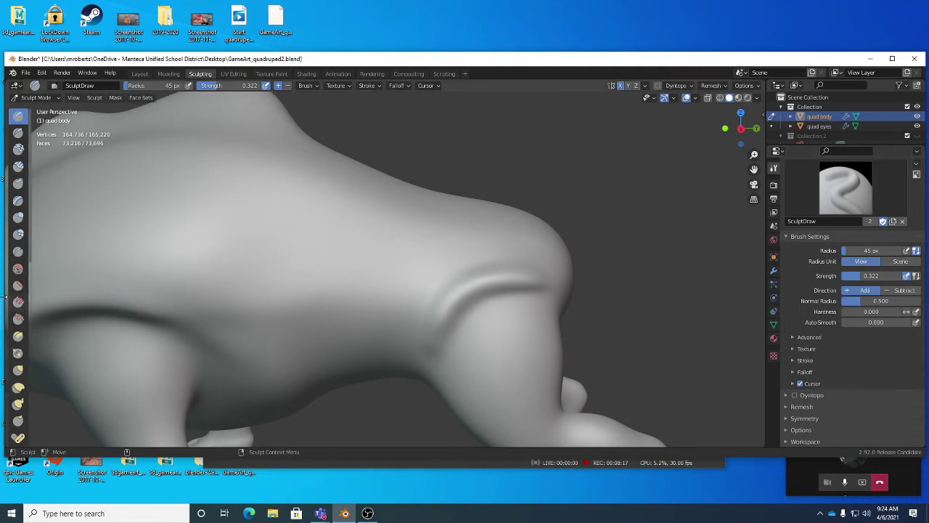
{"action": "scroll", "coordinate": [19, 289], "scroll_direction": "down", "scroll_amount": 5}
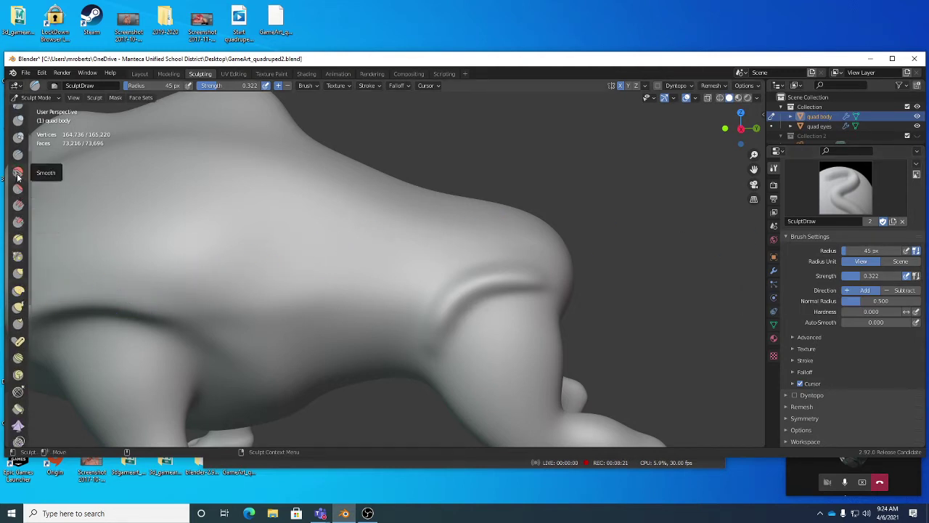
{"action": "left_click", "coordinate": [19, 175]}
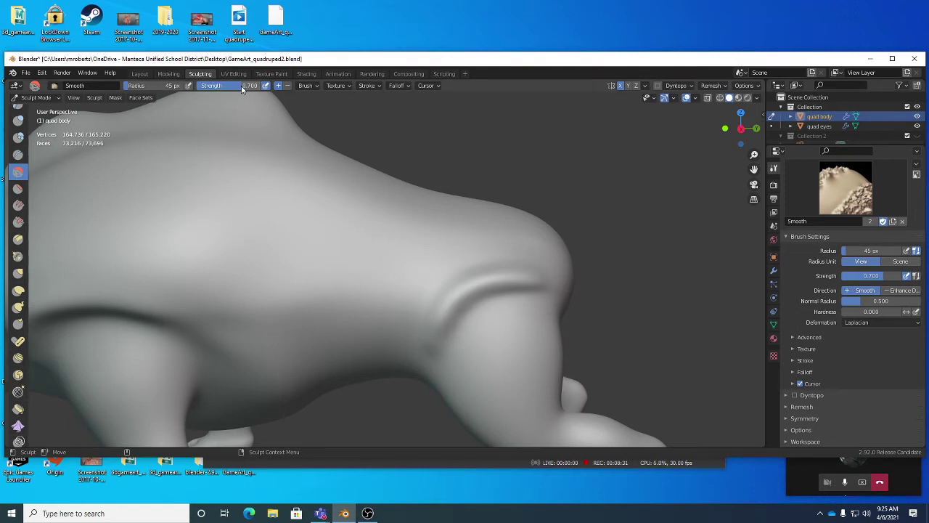
{"action": "left_click_drag", "start_coordinate": [243, 88], "coordinate": [215, 87]}
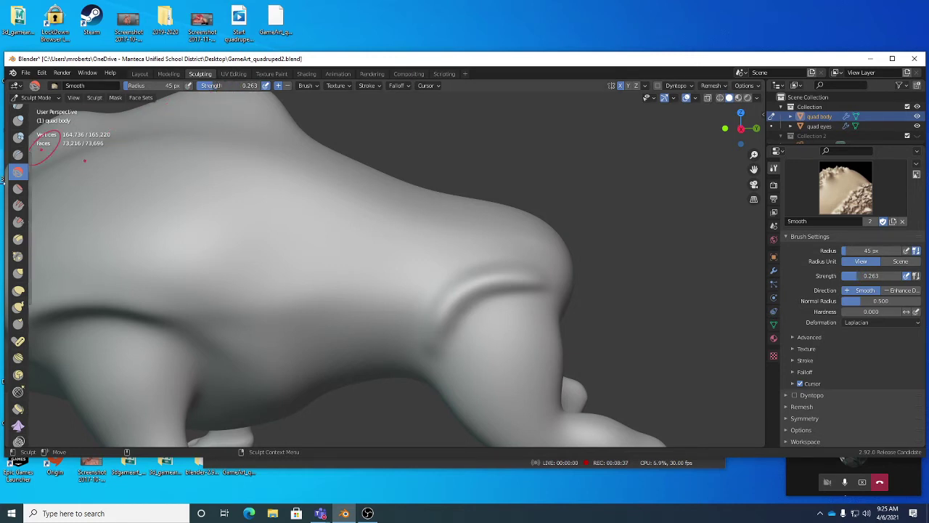
Return to the Draw brush and carve the crease beneath the hind leg's skin fold, undoing an unwanted stroke
{"action": "scroll", "coordinate": [20, 155], "scroll_direction": "up", "scroll_amount": 2}
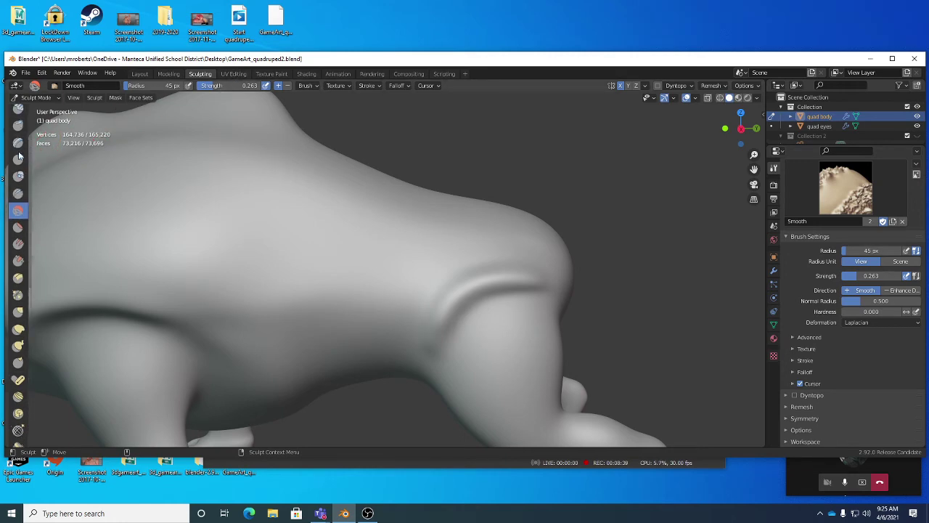
{"action": "scroll", "coordinate": [20, 156], "scroll_direction": "up", "scroll_amount": 3}
{"action": "left_click", "coordinate": [18, 116]}
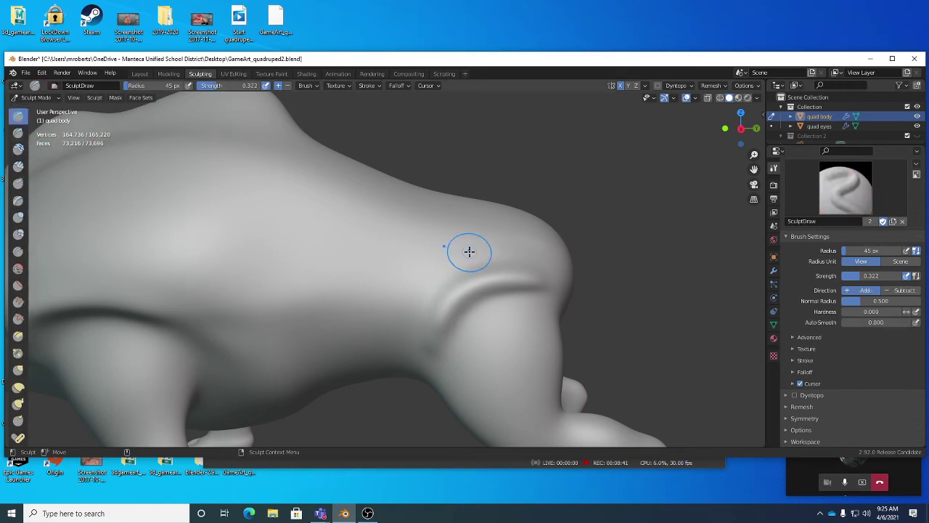
{"action": "mouse_move", "coordinate": [460, 301]}
{"action": "middle_mouse_down"}
{"action": "mouse_move", "coordinate": [435, 257]}
{"action": "mouse_move", "coordinate": [445, 233]}
{"action": "mouse_move", "coordinate": [438, 287]}
{"action": "middle_mouse_up"}
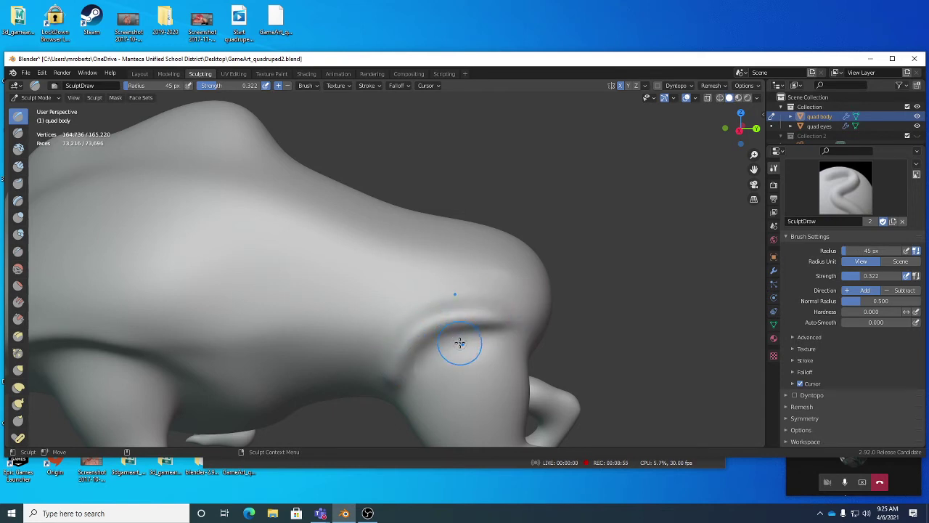
{"action": "mouse_move", "coordinate": [473, 345]}
{"action": "left_mouse_down", "text": "ctrl"}
{"action": "mouse_move", "coordinate": [435, 353]}
{"action": "mouse_move", "coordinate": [422, 368]}
{"action": "left_mouse_up", "text": "ctrl"}
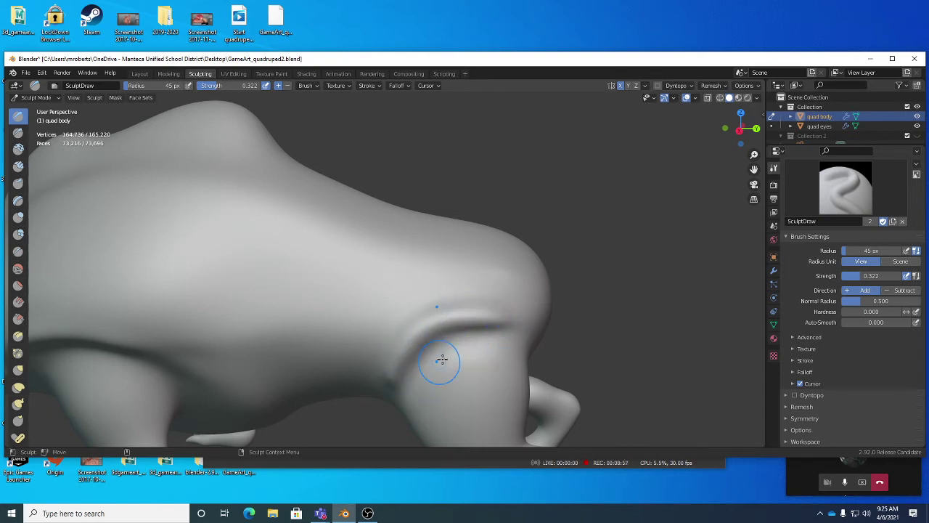
{"action": "mouse_move", "coordinate": [442, 358]}
{"action": "middle_mouse_down"}
{"action": "mouse_move", "coordinate": [489, 293]}
{"action": "mouse_move", "coordinate": [477, 264]}
{"action": "middle_mouse_up"}
{"action": "key", "text": "ctrl+z"}
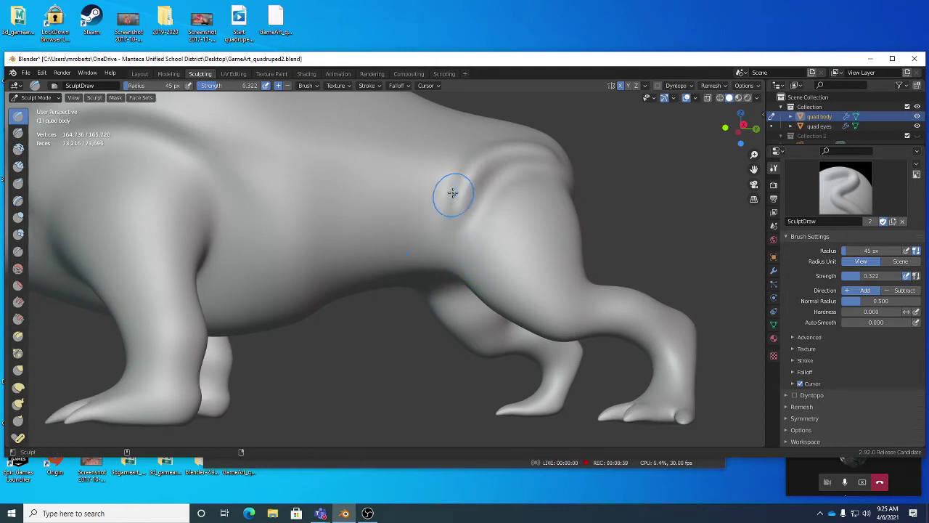
Shape and blend the fold that curves around the front and top of the hind thigh
{"action": "mouse_move", "coordinate": [465, 181]}
{"action": "left_mouse_down"}
{"action": "mouse_move", "coordinate": [455, 217]}
{"action": "mouse_move", "coordinate": [463, 231]}
{"action": "left_mouse_up"}
{"action": "left_click_drag", "start_coordinate": [480, 193], "coordinate": [472, 241]}
{"action": "mouse_move", "coordinate": [495, 211]}
{"action": "left_mouse_down", "text": "alt"}
{"action": "mouse_move", "coordinate": [472, 230]}
{"action": "mouse_move", "coordinate": [493, 210]}
{"action": "left_mouse_up", "text": "alt"}
{"action": "middle_click_drag", "start_coordinate": [523, 199], "coordinate": [518, 235]}
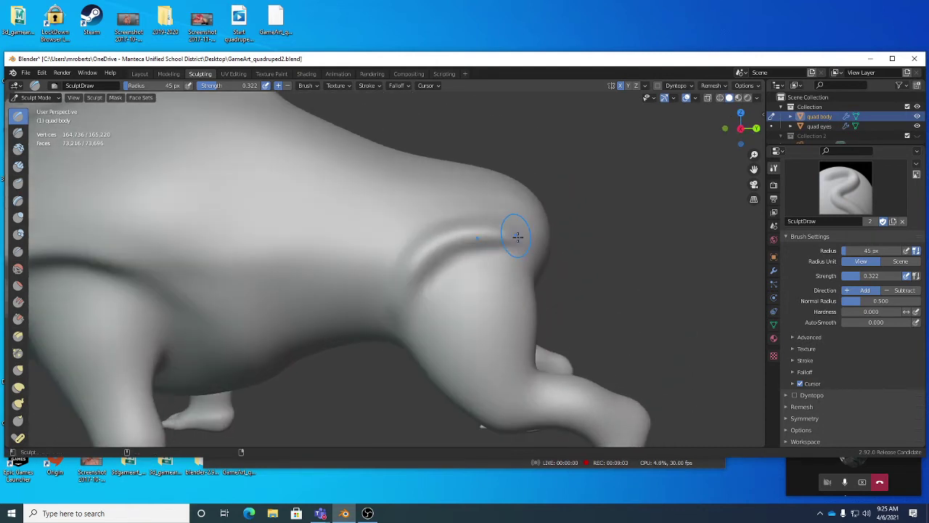
{"action": "mouse_move", "coordinate": [519, 234]}
{"action": "left_mouse_down"}
{"action": "mouse_move", "coordinate": [446, 233]}
{"action": "mouse_move", "coordinate": [485, 216]}
{"action": "mouse_move", "coordinate": [438, 232]}
{"action": "mouse_move", "coordinate": [514, 231]}
{"action": "mouse_move", "coordinate": [392, 242]}
{"action": "mouse_move", "coordinate": [429, 236]}
{"action": "left_mouse_up"}
{"action": "middle_click_drag", "start_coordinate": [427, 262], "coordinate": [501, 211]}
{"action": "mouse_move", "coordinate": [502, 211]}
{"action": "left_mouse_down"}
{"action": "mouse_move", "coordinate": [522, 221]}
{"action": "mouse_move", "coordinate": [498, 228]}
{"action": "mouse_move", "coordinate": [496, 186]}
{"action": "mouse_move", "coordinate": [475, 233]}
{"action": "left_mouse_up"}
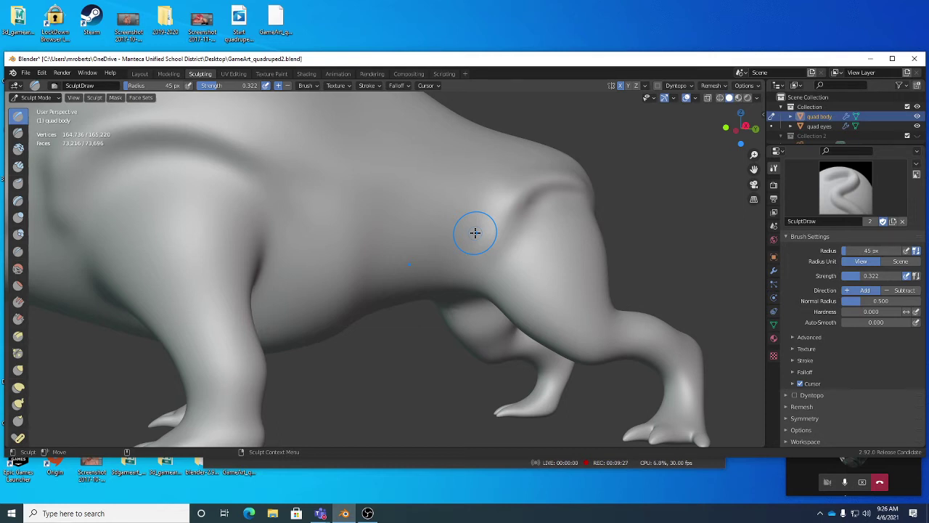
Add a second ridge inside the thigh fold and carve a groove along its upper edge
{"action": "middle_click_drag", "start_coordinate": [552, 220], "coordinate": [528, 232]}
{"action": "left_click_drag", "start_coordinate": [490, 217], "coordinate": [529, 208]}
{"action": "middle_click_drag", "start_coordinate": [530, 231], "coordinate": [498, 191]}
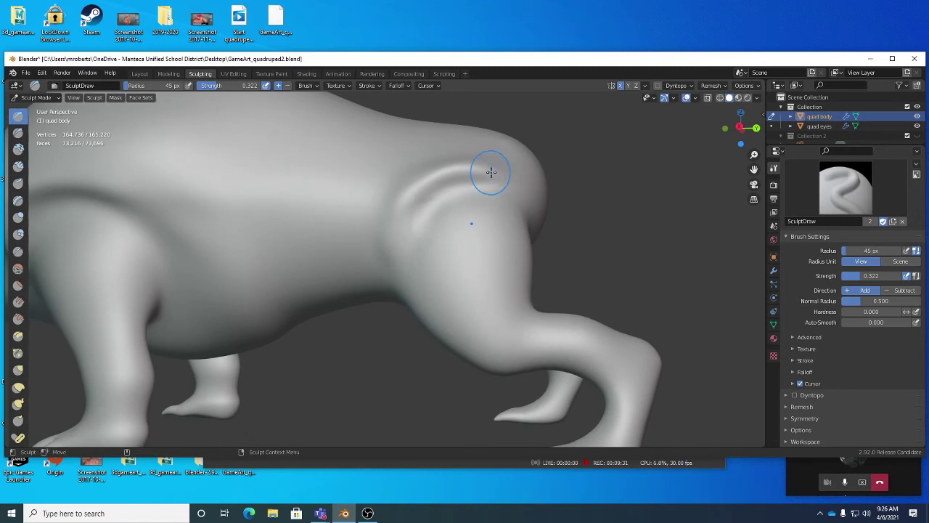
{"action": "mouse_move", "coordinate": [458, 160]}
{"action": "left_mouse_down", "text": "ctrl"}
{"action": "mouse_move", "coordinate": [514, 172]}
{"action": "mouse_move", "coordinate": [507, 178]}
{"action": "left_mouse_up", "text": "ctrl"}
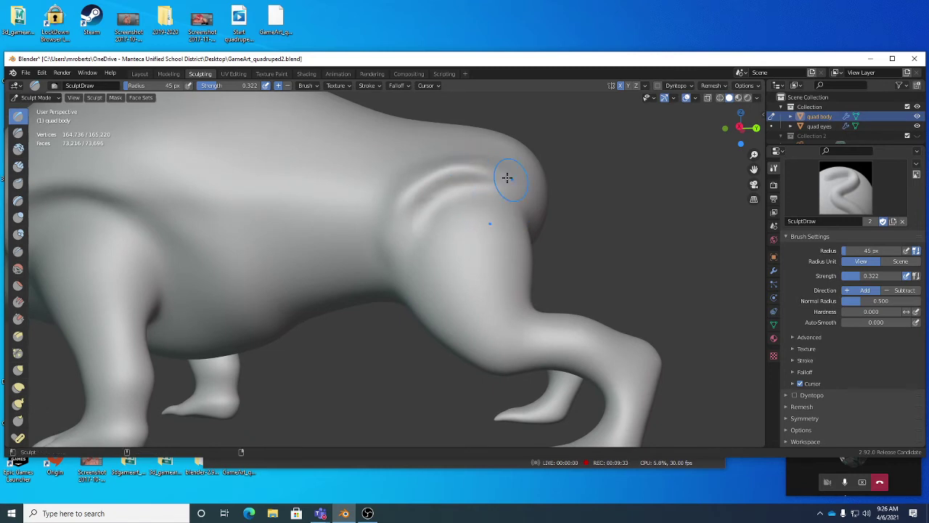
Sculpt diagonal skin folds down the flank between the front and hind legs
{"action": "mouse_move", "coordinate": [394, 267]}
{"action": "middle_mouse_down"}
{"action": "mouse_move", "coordinate": [450, 248]}
{"action": "mouse_move", "coordinate": [404, 239]}
{"action": "mouse_move", "coordinate": [439, 264]}
{"action": "middle_mouse_up"}
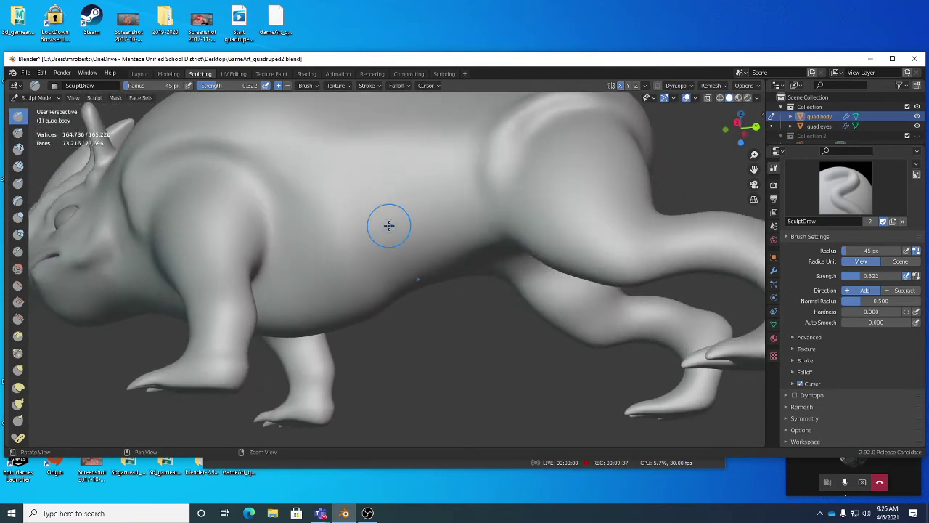
{"action": "middle_click_drag", "start_coordinate": [359, 215], "coordinate": [309, 153]}
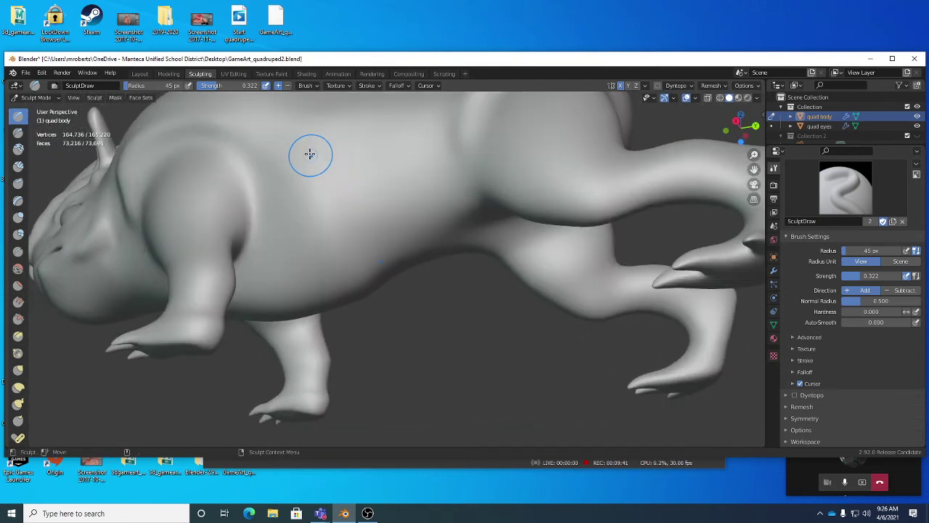
{"action": "left_click_drag", "start_coordinate": [369, 256], "coordinate": [348, 240]}
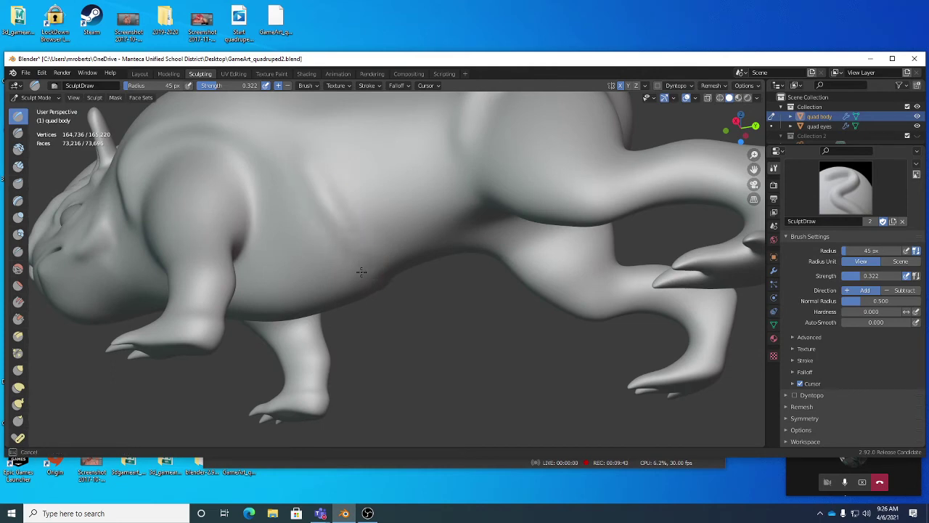
{"action": "mouse_move", "coordinate": [362, 272]}
{"action": "left_mouse_down"}
{"action": "mouse_move", "coordinate": [294, 152]}
{"action": "mouse_move", "coordinate": [276, 143]}
{"action": "mouse_move", "coordinate": [353, 202]}
{"action": "mouse_move", "coordinate": [382, 251]}
{"action": "left_mouse_up"}
{"action": "mouse_move", "coordinate": [333, 169]}
{"action": "left_mouse_down"}
{"action": "mouse_move", "coordinate": [386, 243]}
{"action": "mouse_move", "coordinate": [309, 134]}
{"action": "mouse_move", "coordinate": [443, 204]}
{"action": "mouse_move", "coordinate": [369, 146]}
{"action": "mouse_move", "coordinate": [444, 204]}
{"action": "mouse_move", "coordinate": [436, 201]}
{"action": "left_mouse_up"}
{"action": "mouse_move", "coordinate": [436, 201]}
{"action": "middle_mouse_down"}
{"action": "mouse_move", "coordinate": [457, 214]}
{"action": "mouse_move", "coordinate": [449, 220]}
{"action": "middle_mouse_up"}
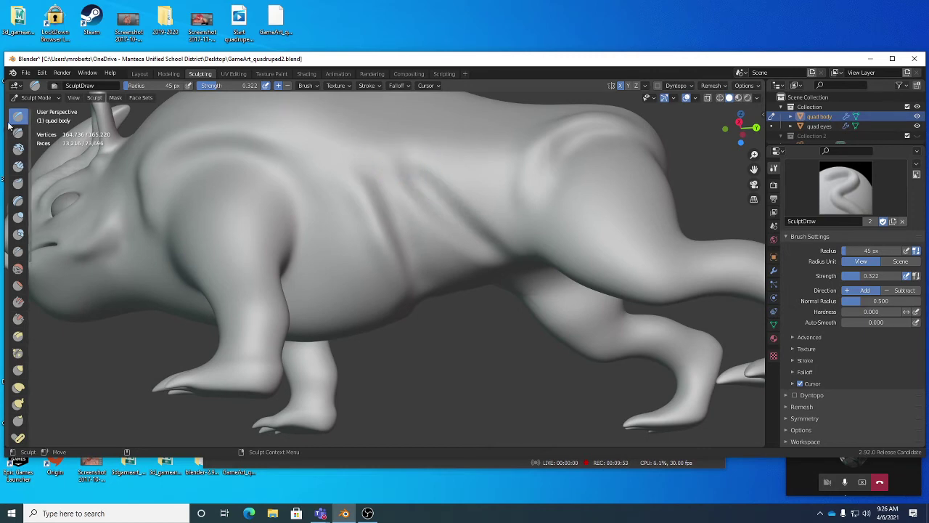
Carve the grooves of the flank folds deeper and build up the skin beside them toward the belly
{"action": "middle_click_drag", "start_coordinate": [399, 193], "coordinate": [338, 182]}
{"action": "left_click_drag", "start_coordinate": [323, 182], "coordinate": [352, 234], "text": "ctrl"}
{"action": "left_click_drag", "start_coordinate": [326, 199], "coordinate": [361, 236], "text": "ctrl"}
{"action": "mouse_move", "coordinate": [380, 207]}
{"action": "middle_mouse_down"}
{"action": "mouse_move", "coordinate": [376, 237]}
{"action": "mouse_move", "coordinate": [363, 213]}
{"action": "middle_mouse_up"}
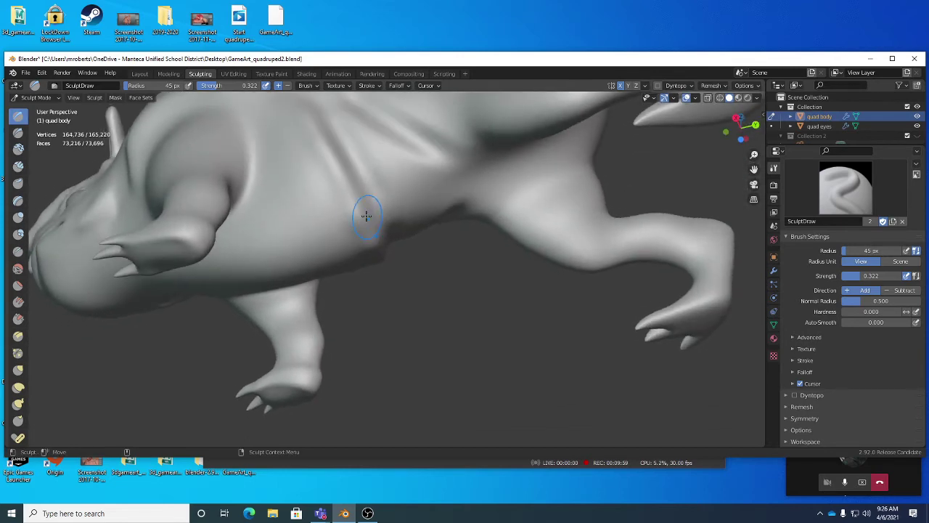
{"action": "left_click_drag", "start_coordinate": [345, 207], "coordinate": [361, 240]}
{"action": "left_click_drag", "start_coordinate": [332, 192], "coordinate": [353, 222]}
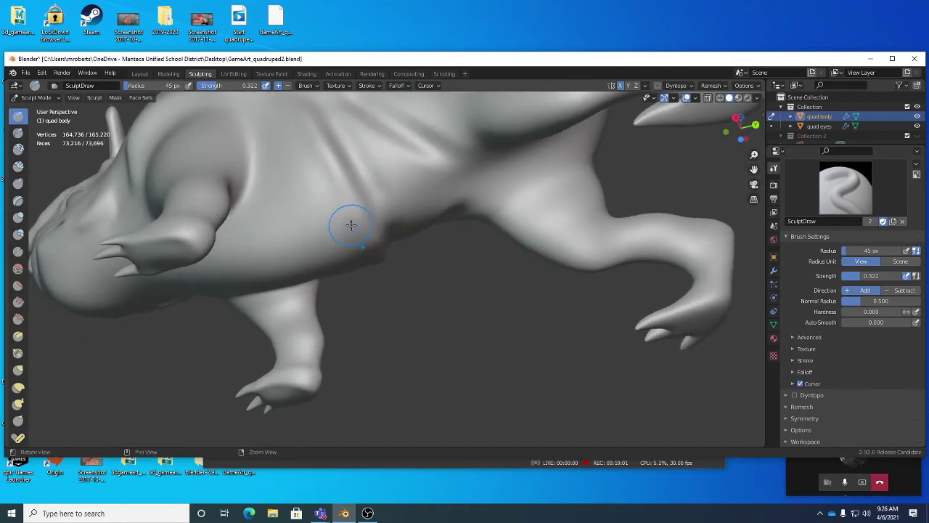
{"action": "mouse_move", "coordinate": [352, 222]}
{"action": "middle_mouse_down"}
{"action": "mouse_move", "coordinate": [365, 253]}
{"action": "mouse_move", "coordinate": [341, 202]}
{"action": "middle_mouse_up"}
{"action": "left_click_drag", "start_coordinate": [337, 152], "coordinate": [339, 154]}
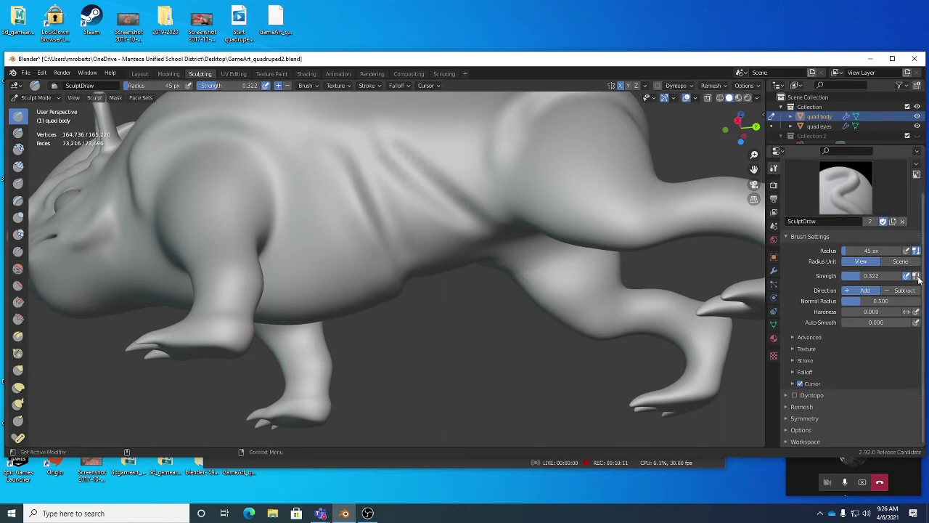
Soften the upper ends of the flank folds so they fade into the creature's side
{"action": "middle_click_drag", "start_coordinate": [450, 192], "coordinate": [456, 207]}
{"action": "left_click_drag", "start_coordinate": [355, 196], "coordinate": [344, 164]}
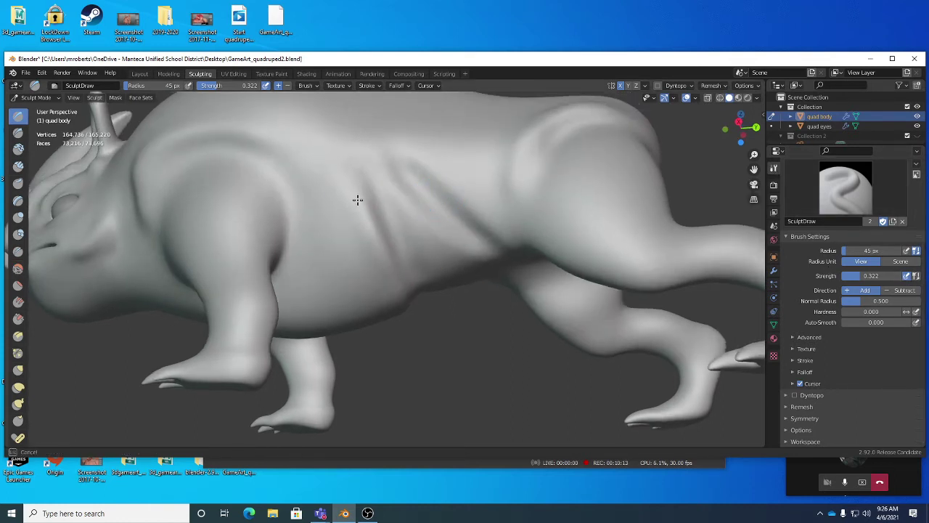
{"action": "left_click_drag", "start_coordinate": [357, 199], "coordinate": [362, 188]}
{"action": "left_click_drag", "start_coordinate": [373, 151], "coordinate": [411, 202]}
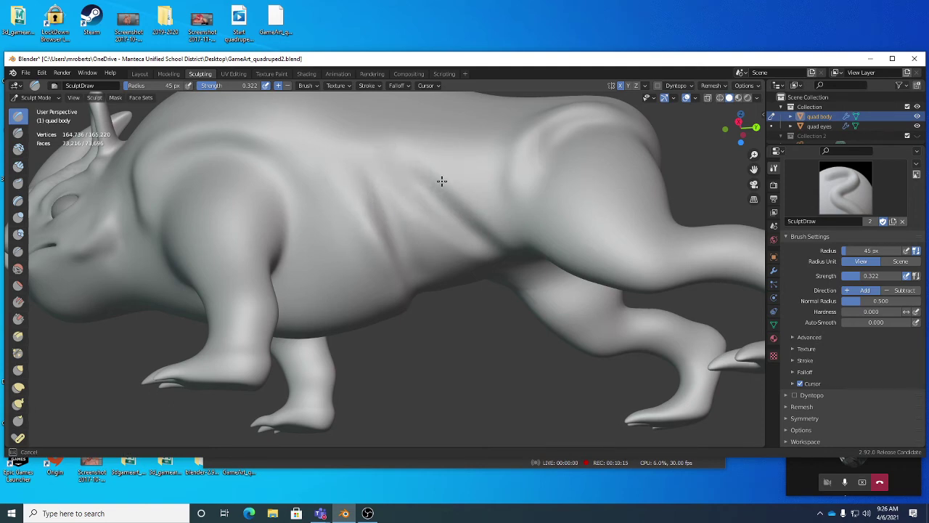
{"action": "left_click_drag", "start_coordinate": [463, 246], "coordinate": [464, 254]}
{"action": "middle_click_drag", "start_coordinate": [464, 255], "coordinate": [425, 149]}
{"action": "mouse_move", "coordinate": [434, 139]}
{"action": "left_mouse_down"}
{"action": "mouse_move", "coordinate": [454, 136]}
{"action": "mouse_move", "coordinate": [394, 135]}
{"action": "left_mouse_up"}
{"action": "middle_click_drag", "start_coordinate": [395, 135], "coordinate": [440, 240]}
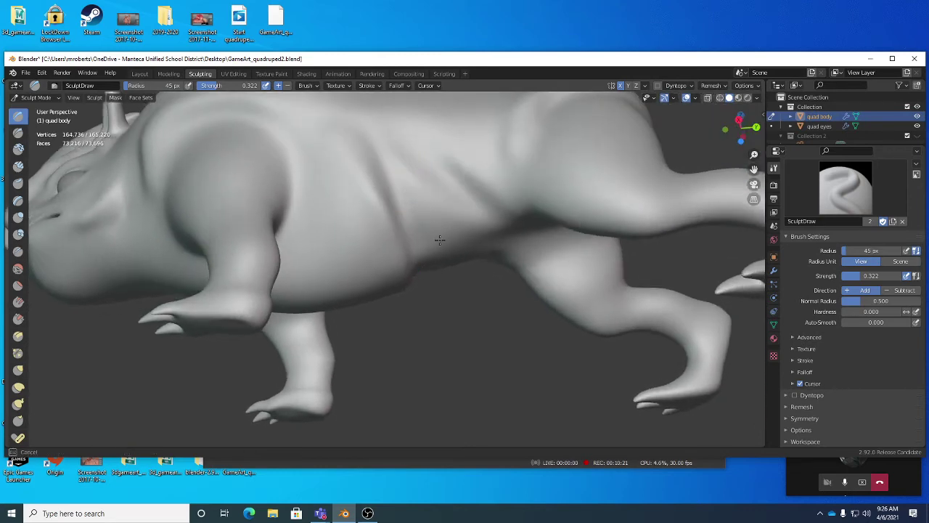
{"action": "left_click_drag", "start_coordinate": [388, 144], "coordinate": [409, 155]}
{"action": "mouse_move", "coordinate": [408, 155]}
{"action": "middle_mouse_down"}
{"action": "mouse_move", "coordinate": [411, 182]}
{"action": "mouse_move", "coordinate": [428, 184]}
{"action": "middle_mouse_up"}
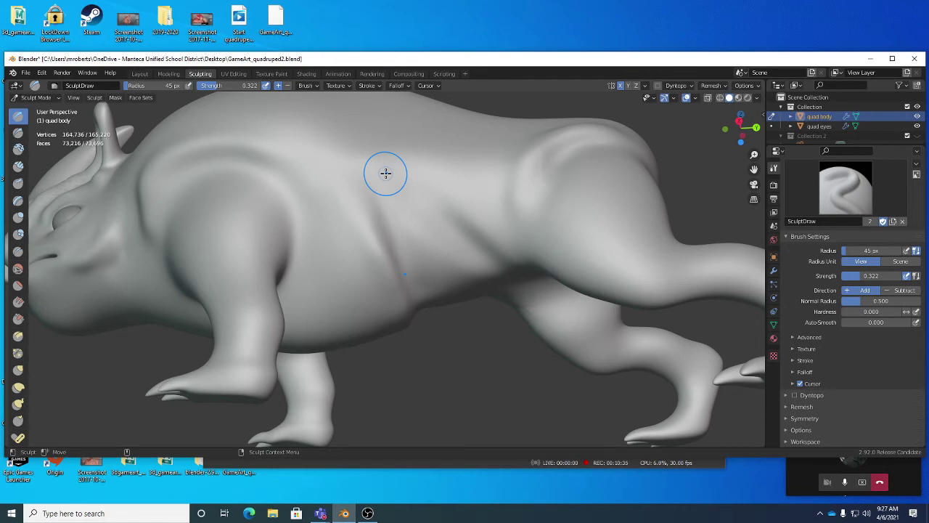
Refine the crease at the top of the hind leg so it runs down the front of the thigh
{"action": "middle_click_drag", "start_coordinate": [498, 190], "coordinate": [521, 219]}
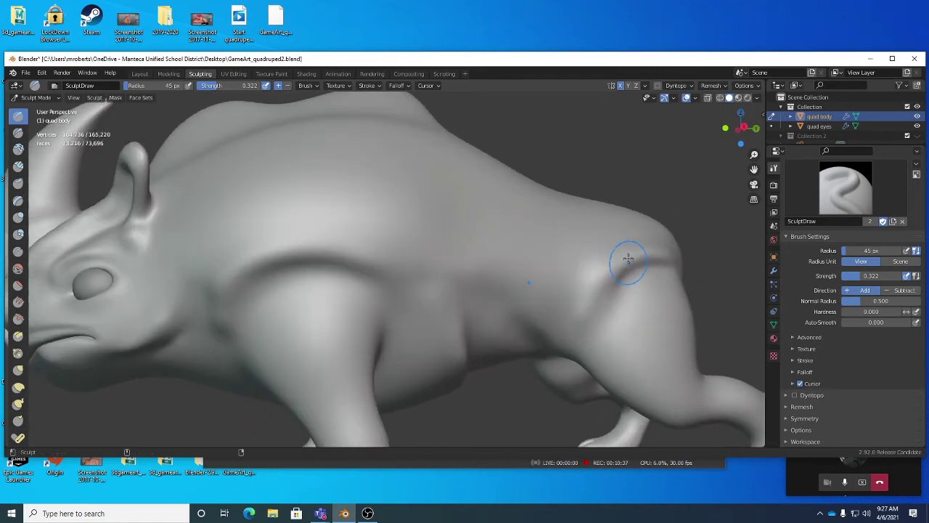
{"action": "left_click_drag", "start_coordinate": [633, 255], "coordinate": [600, 284]}
{"action": "middle_click_drag", "start_coordinate": [518, 226], "coordinate": [521, 232]}
Carve grooves and build up skin folds across the neck from behind the ear up to the shoulder hump
{"action": "scroll", "coordinate": [518, 229], "scroll_direction": "down", "scroll_amount": 2}
{"action": "mouse_move", "coordinate": [479, 179]}
{"action": "middle_mouse_down"}
{"action": "mouse_move", "coordinate": [460, 155]}
{"action": "mouse_move", "coordinate": [476, 172]}
{"action": "mouse_move", "coordinate": [425, 213]}
{"action": "mouse_move", "coordinate": [442, 248]}
{"action": "mouse_move", "coordinate": [415, 203]}
{"action": "mouse_move", "coordinate": [423, 203]}
{"action": "mouse_move", "coordinate": [412, 199]}
{"action": "mouse_move", "coordinate": [438, 215]}
{"action": "mouse_move", "coordinate": [406, 207]}
{"action": "mouse_move", "coordinate": [440, 197]}
{"action": "mouse_move", "coordinate": [414, 166]}
{"action": "mouse_move", "coordinate": [409, 191]}
{"action": "mouse_move", "coordinate": [423, 178]}
{"action": "mouse_move", "coordinate": [421, 141]}
{"action": "mouse_move", "coordinate": [431, 182]}
{"action": "mouse_move", "coordinate": [423, 166]}
{"action": "middle_mouse_up"}
{"action": "scroll", "coordinate": [431, 237], "scroll_direction": "up", "scroll_amount": 3}
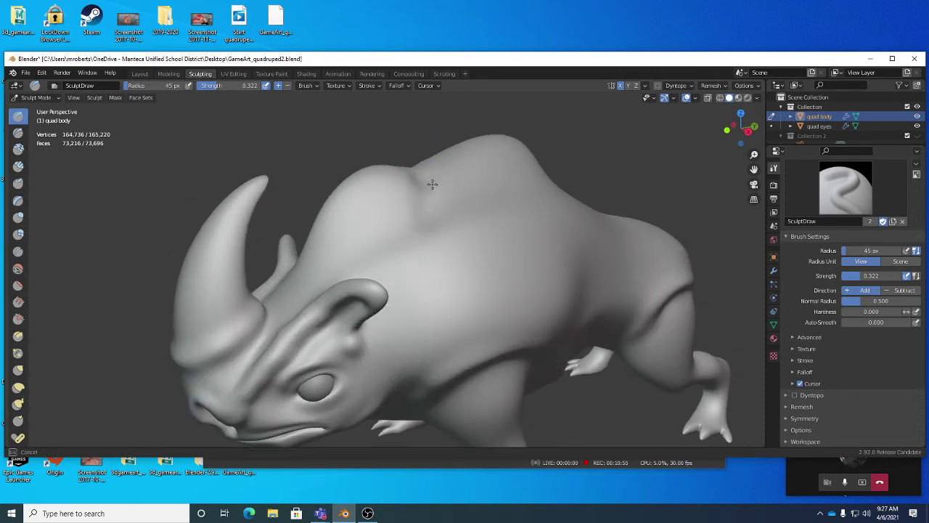
{"action": "mouse_move", "coordinate": [428, 209]}
{"action": "middle_mouse_down"}
{"action": "mouse_move", "coordinate": [429, 240]}
{"action": "mouse_move", "coordinate": [439, 218]}
{"action": "middle_mouse_up"}
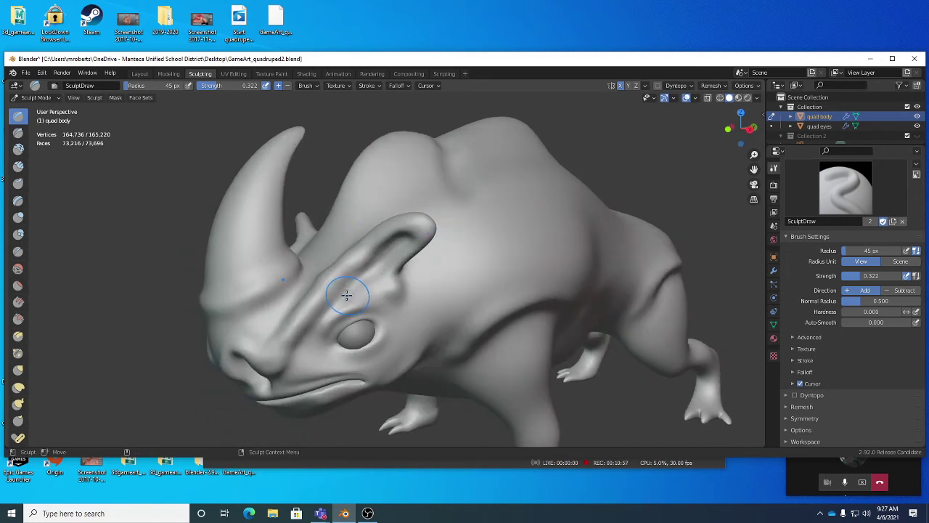
{"action": "left_click_drag", "start_coordinate": [459, 185], "coordinate": [433, 296], "text": "ctrl"}
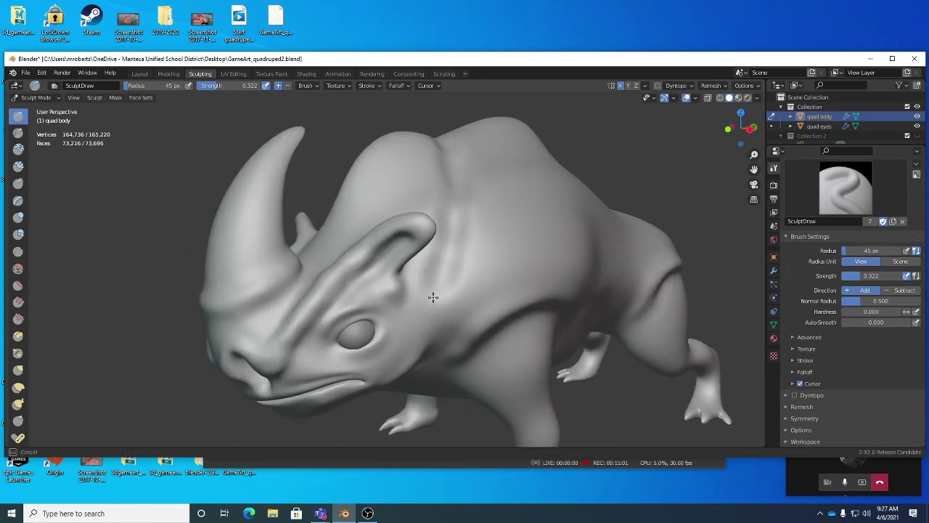
{"action": "middle_click_drag", "start_coordinate": [432, 296], "coordinate": [431, 191]}
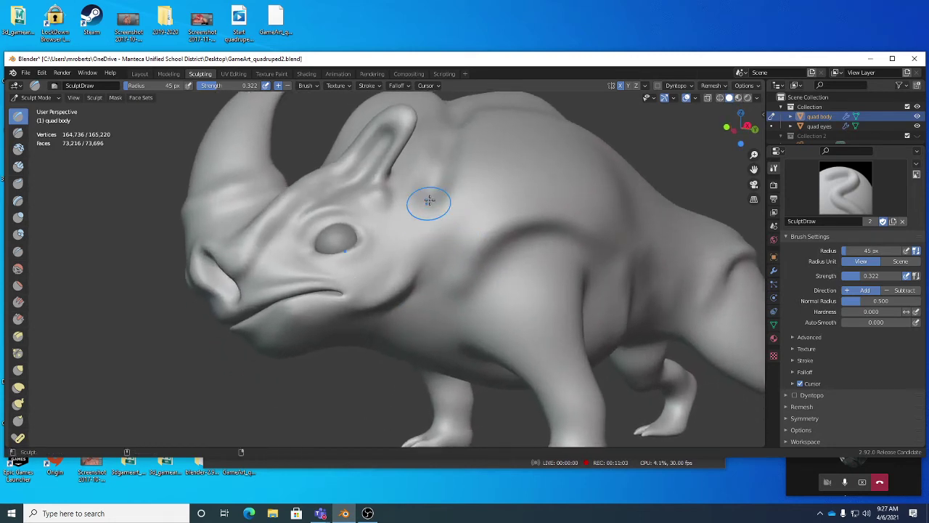
{"action": "left_click_drag", "start_coordinate": [429, 200], "coordinate": [423, 213]}
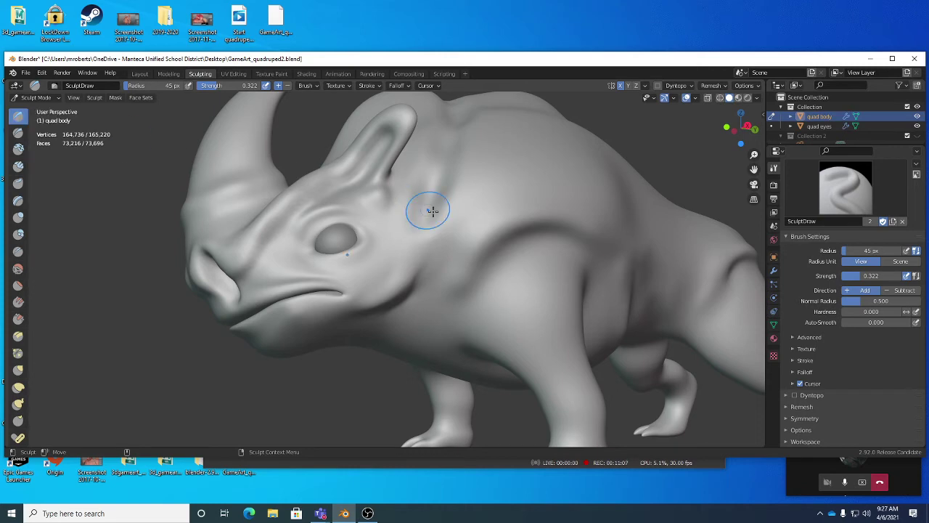
{"action": "mouse_move", "coordinate": [434, 182]}
{"action": "left_mouse_down"}
{"action": "mouse_move", "coordinate": [428, 222]}
{"action": "mouse_move", "coordinate": [441, 241]}
{"action": "left_mouse_up"}
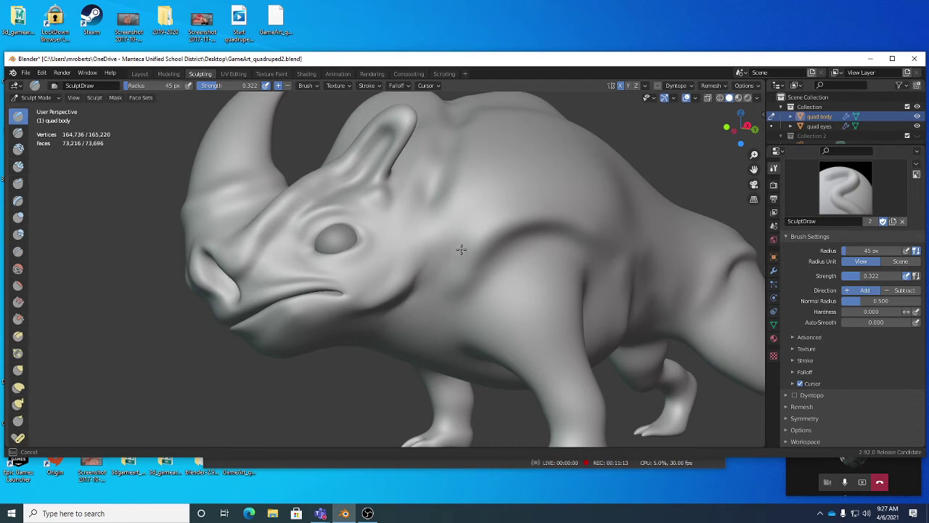
{"action": "mouse_move", "coordinate": [461, 249]}
{"action": "middle_mouse_down"}
{"action": "mouse_move", "coordinate": [450, 249]}
{"action": "mouse_move", "coordinate": [450, 266]}
{"action": "middle_mouse_up"}
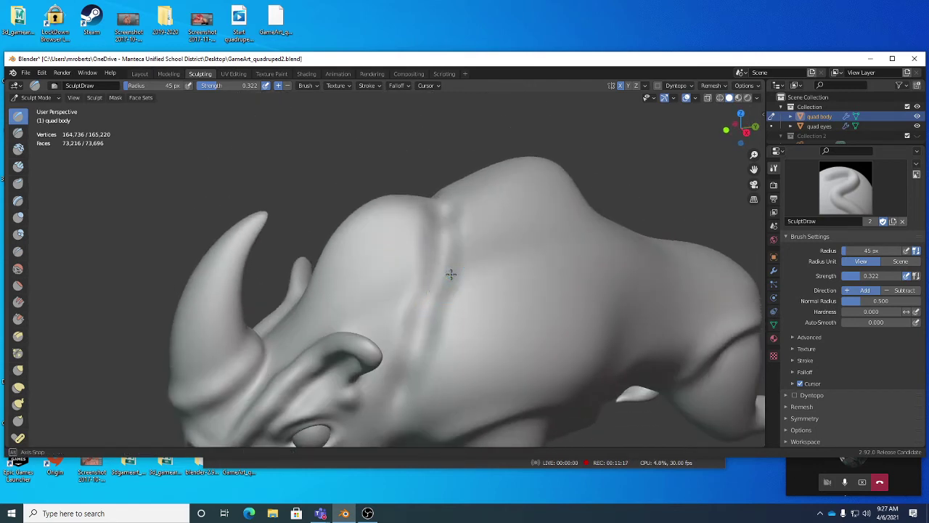
Refine the neck folds where they run up between the two humps on the creature's back
{"action": "middle_click_drag", "start_coordinate": [451, 273], "coordinate": [461, 218]}
{"action": "left_click_drag", "start_coordinate": [460, 217], "coordinate": [467, 236]}
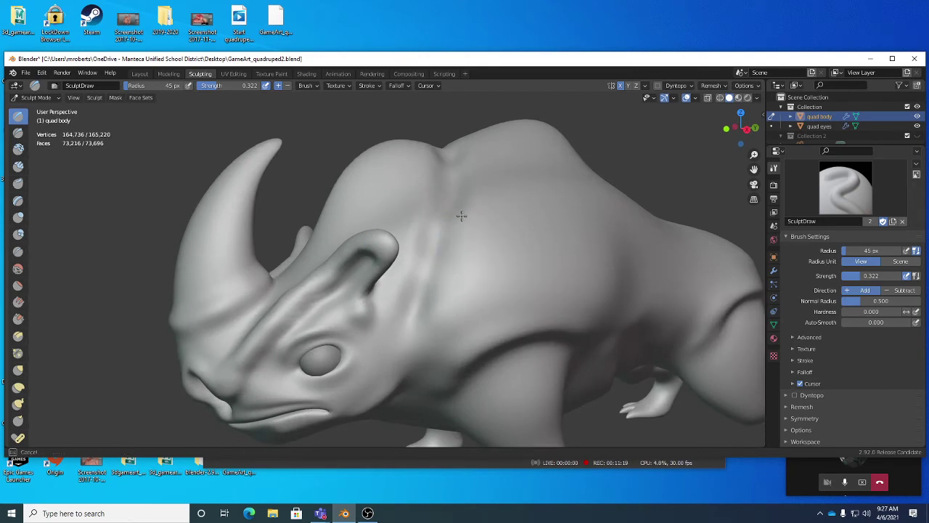
{"action": "middle_click_drag", "start_coordinate": [491, 188], "coordinate": [471, 194]}
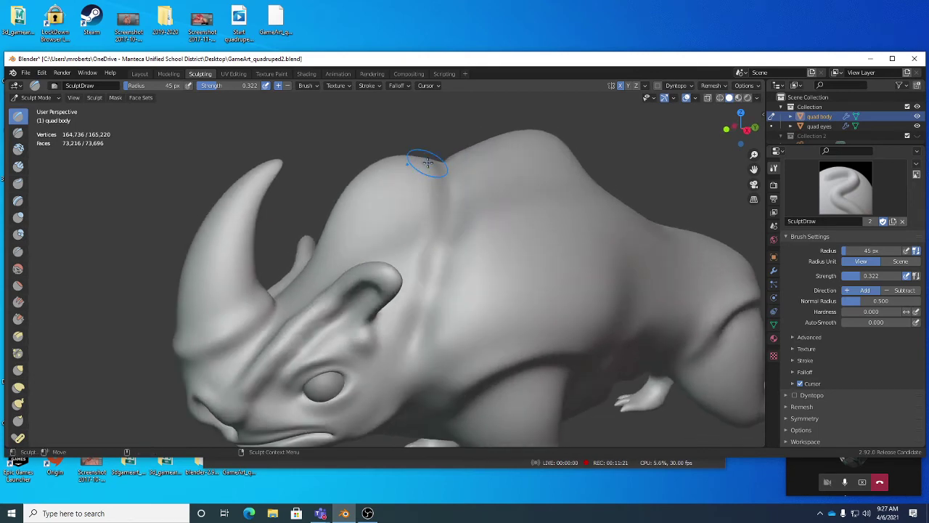
{"action": "left_click_drag", "start_coordinate": [427, 164], "coordinate": [423, 167]}
{"action": "mouse_move", "coordinate": [423, 199]}
{"action": "middle_mouse_down"}
{"action": "mouse_move", "coordinate": [423, 255]}
{"action": "mouse_move", "coordinate": [413, 240]}
{"action": "mouse_move", "coordinate": [458, 224]}
{"action": "mouse_move", "coordinate": [450, 181]}
{"action": "middle_mouse_up"}
{"action": "mouse_move", "coordinate": [447, 202]}
{"action": "left_mouse_down"}
{"action": "mouse_move", "coordinate": [439, 250]}
{"action": "mouse_move", "coordinate": [452, 211]}
{"action": "mouse_move", "coordinate": [442, 207]}
{"action": "left_mouse_up"}
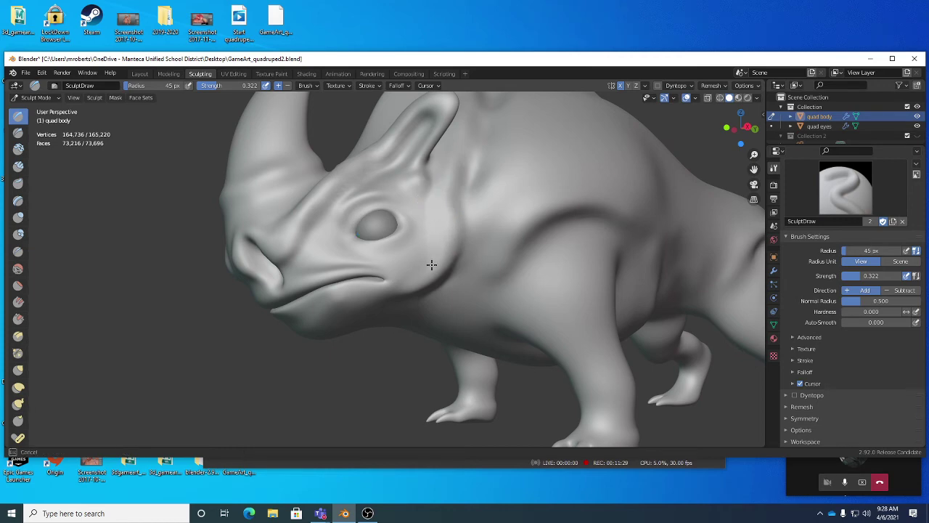
Define the crease behind the cheek and jaw and shape the neck surface between it and the front leg
{"action": "mouse_move", "coordinate": [431, 264]}
{"action": "left_mouse_down"}
{"action": "mouse_move", "coordinate": [431, 213]}
{"action": "mouse_move", "coordinate": [440, 208]}
{"action": "mouse_move", "coordinate": [429, 271]}
{"action": "mouse_move", "coordinate": [458, 208]}
{"action": "left_mouse_up"}
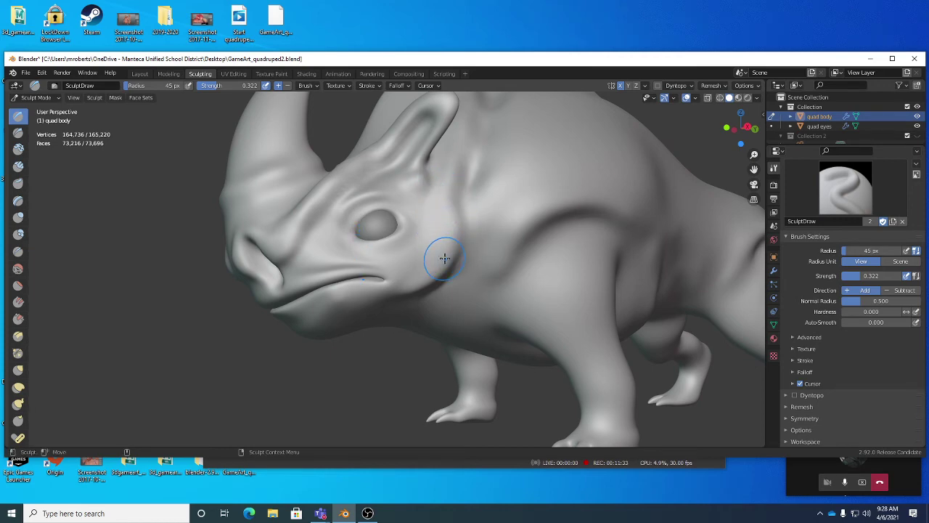
{"action": "mouse_move", "coordinate": [460, 207]}
{"action": "left_mouse_down"}
{"action": "mouse_move", "coordinate": [475, 241]}
{"action": "mouse_move", "coordinate": [468, 249]}
{"action": "left_mouse_up"}
{"action": "mouse_move", "coordinate": [466, 214]}
{"action": "left_mouse_down"}
{"action": "mouse_move", "coordinate": [460, 273]}
{"action": "mouse_move", "coordinate": [474, 201]}
{"action": "left_mouse_up"}
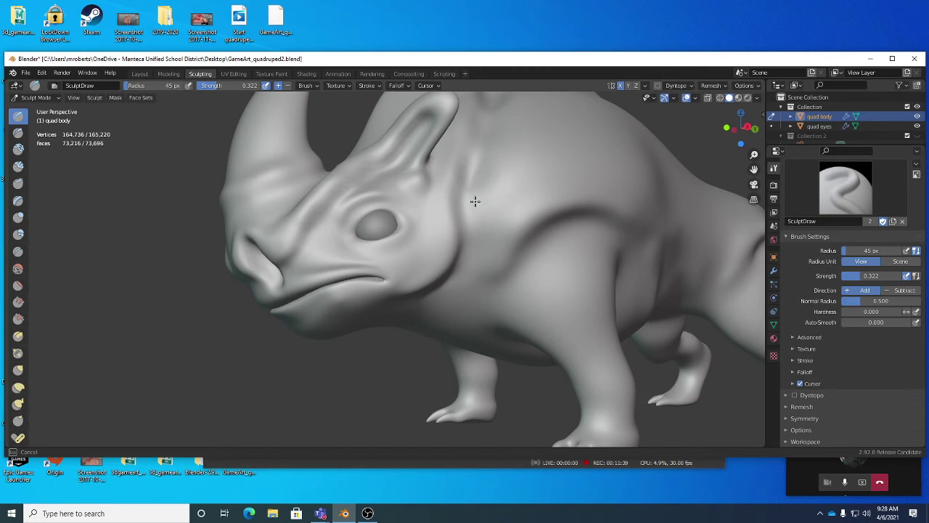
{"action": "left_click_drag", "start_coordinate": [496, 262], "coordinate": [515, 243]}
Examine the low-resolution base mesh's wireframe in Edit Mode from several angles and return to Sculpt Mode
{"action": "mouse_move", "coordinate": [515, 242]}
{"action": "middle_mouse_down"}
{"action": "mouse_move", "coordinate": [471, 216]}
{"action": "mouse_move", "coordinate": [464, 91]}
{"action": "middle_mouse_up"}
{"action": "mouse_move", "coordinate": [421, 200]}
{"action": "middle_mouse_down", "text": "shift"}
{"action": "mouse_move", "coordinate": [487, 182]}
{"action": "mouse_move", "coordinate": [496, 229]}
{"action": "mouse_move", "coordinate": [464, 220]}
{"action": "mouse_move", "coordinate": [413, 131]}
{"action": "mouse_move", "coordinate": [416, 112]}
{"action": "middle_mouse_up", "text": "shift"}
{"action": "key", "text": "Tab"}
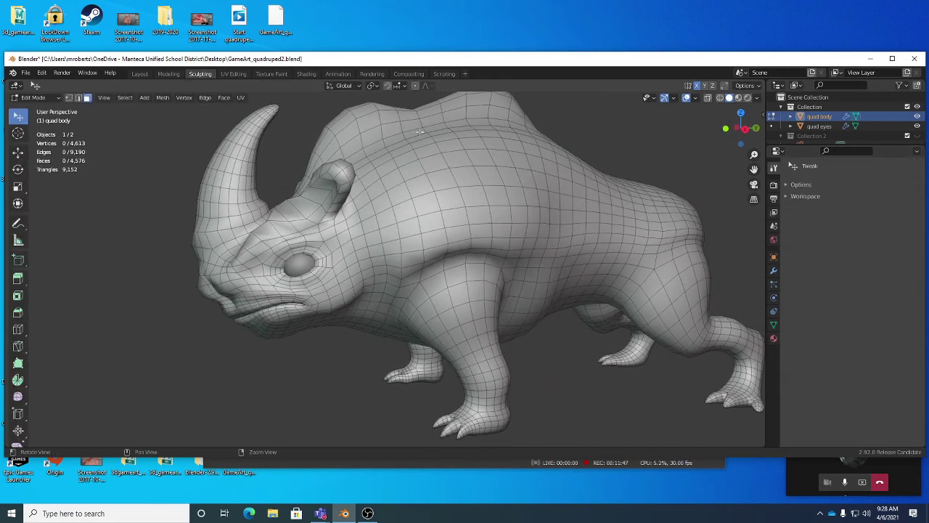
{"action": "middle_click_drag", "start_coordinate": [350, 233], "coordinate": [427, 162]}
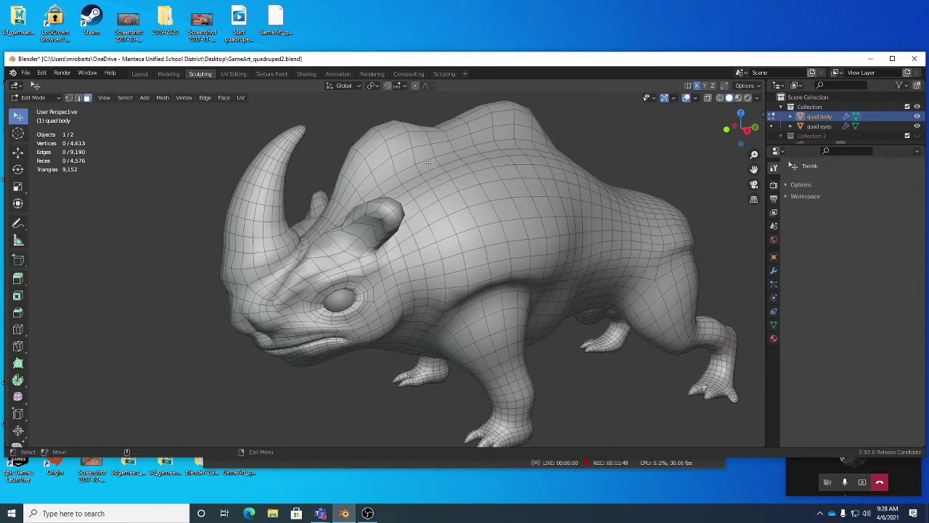
{"action": "middle_click_drag", "start_coordinate": [386, 262], "coordinate": [466, 220]}
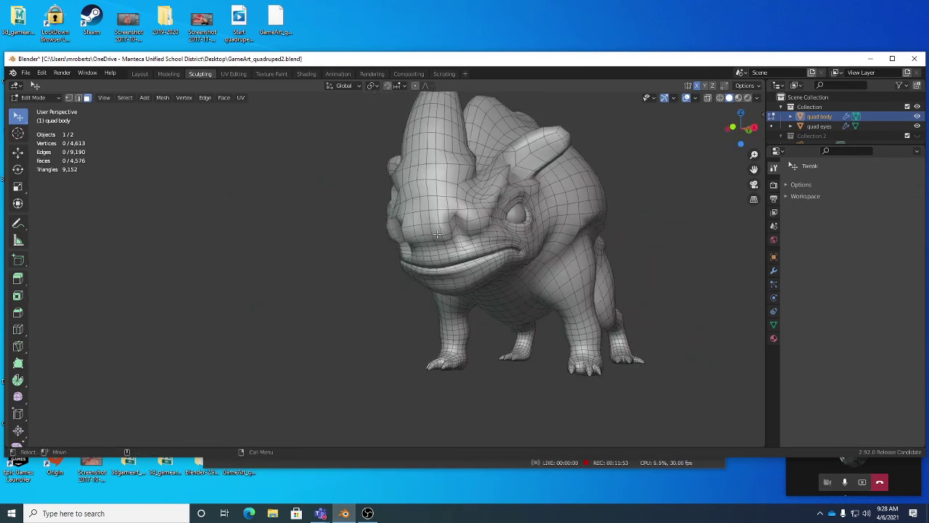
{"action": "middle_click_drag", "start_coordinate": [494, 157], "coordinate": [463, 219]}
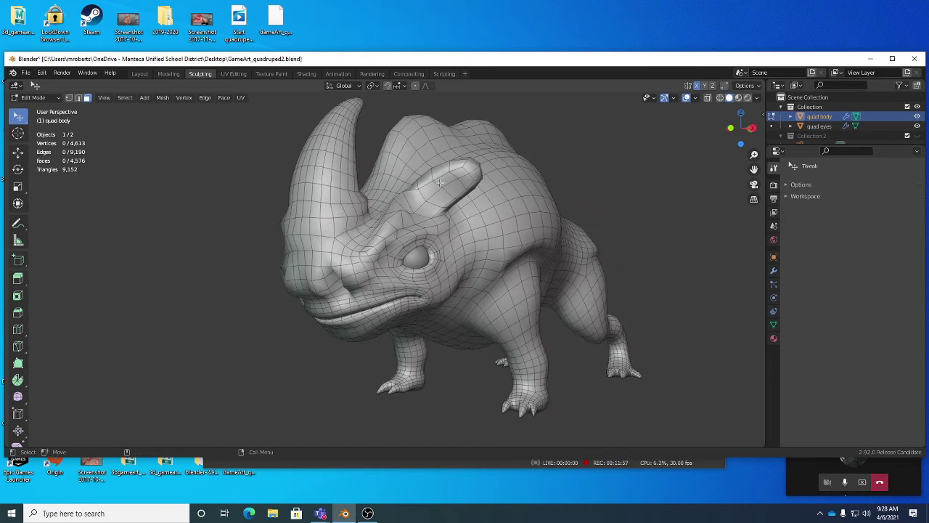
{"action": "middle_click_drag", "start_coordinate": [440, 183], "coordinate": [406, 174]}
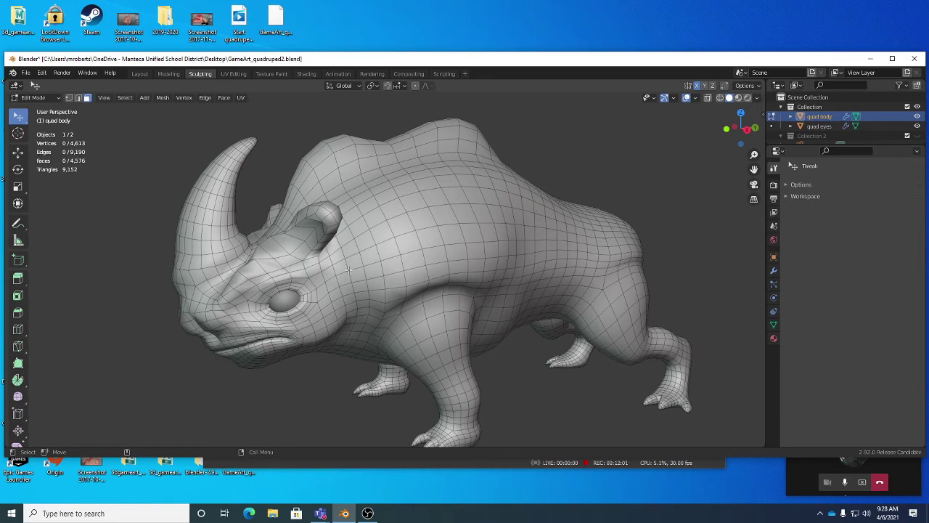
{"action": "middle_click_drag", "start_coordinate": [347, 269], "coordinate": [411, 274]}
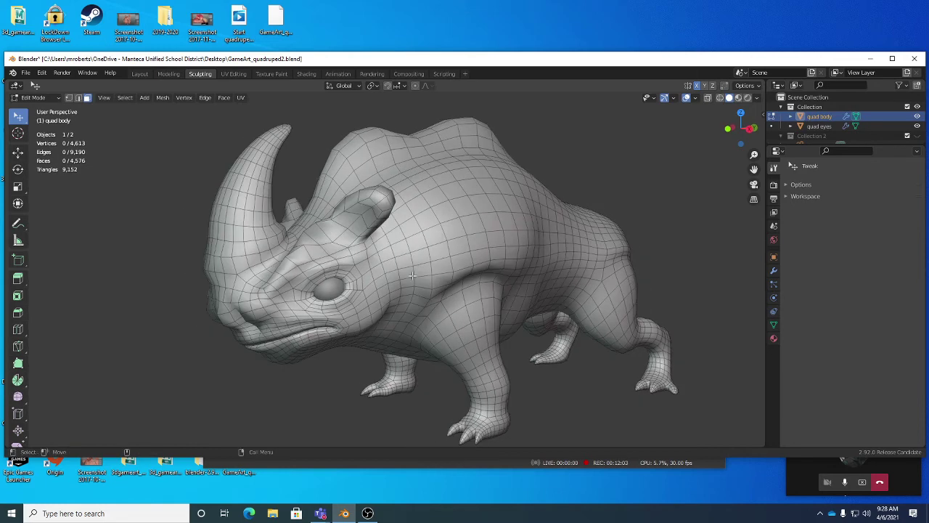
{"action": "key", "text": "Tab"}
Go over the sculpted ear, snout and neck areas from the front and side, and save the file
{"action": "mouse_move", "coordinate": [457, 294]}
{"action": "middle_mouse_down"}
{"action": "mouse_move", "coordinate": [446, 297]}
{"action": "mouse_move", "coordinate": [458, 298]}
{"action": "mouse_move", "coordinate": [457, 265]}
{"action": "mouse_move", "coordinate": [460, 273]}
{"action": "middle_mouse_up"}
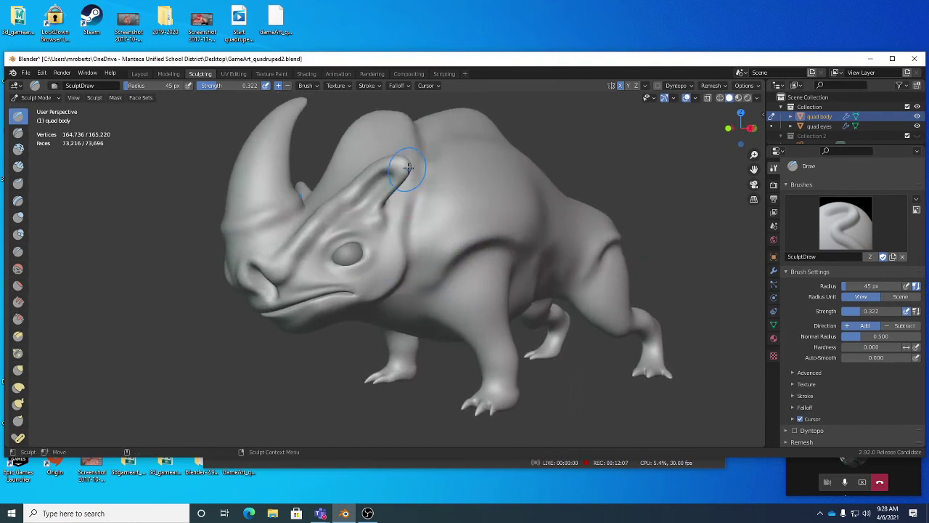
{"action": "mouse_move", "coordinate": [409, 167]}
{"action": "left_mouse_down"}
{"action": "mouse_move", "coordinate": [342, 208]}
{"action": "mouse_move", "coordinate": [362, 196]}
{"action": "left_mouse_up"}
{"action": "middle_click_drag", "start_coordinate": [348, 207], "coordinate": [377, 203]}
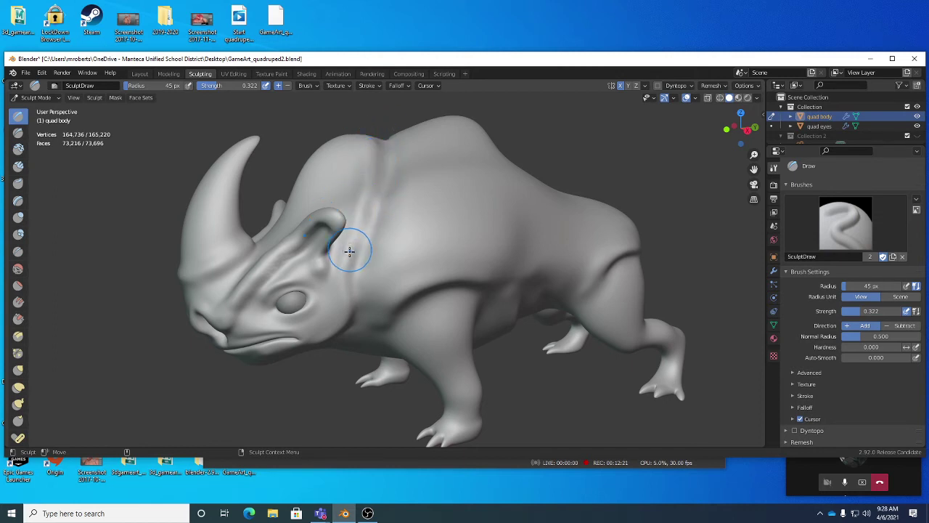
{"action": "middle_click_drag", "start_coordinate": [321, 259], "coordinate": [294, 265]}
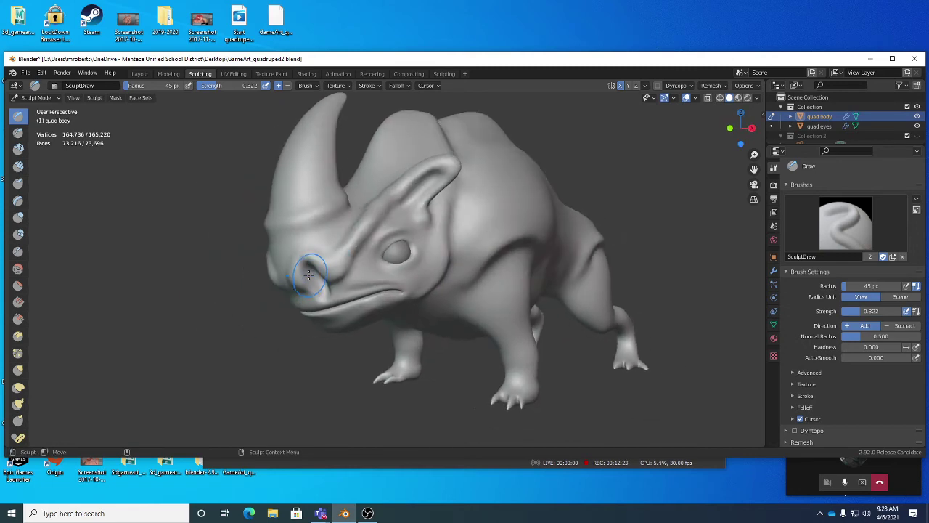
{"action": "mouse_move", "coordinate": [298, 250]}
{"action": "left_mouse_down"}
{"action": "mouse_move", "coordinate": [330, 265]}
{"action": "mouse_move", "coordinate": [426, 165]}
{"action": "mouse_move", "coordinate": [421, 207]}
{"action": "left_mouse_up"}
{"action": "mouse_move", "coordinate": [421, 208]}
{"action": "middle_mouse_down"}
{"action": "mouse_move", "coordinate": [452, 228]}
{"action": "mouse_move", "coordinate": [447, 249]}
{"action": "mouse_move", "coordinate": [438, 225]}
{"action": "mouse_move", "coordinate": [444, 224]}
{"action": "middle_mouse_up"}
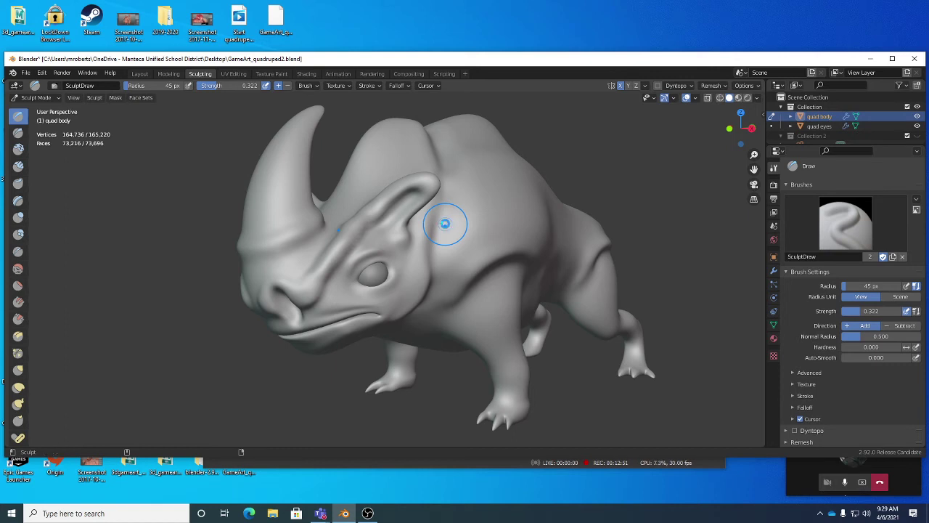
{"action": "key", "text": "ctrl+s"}
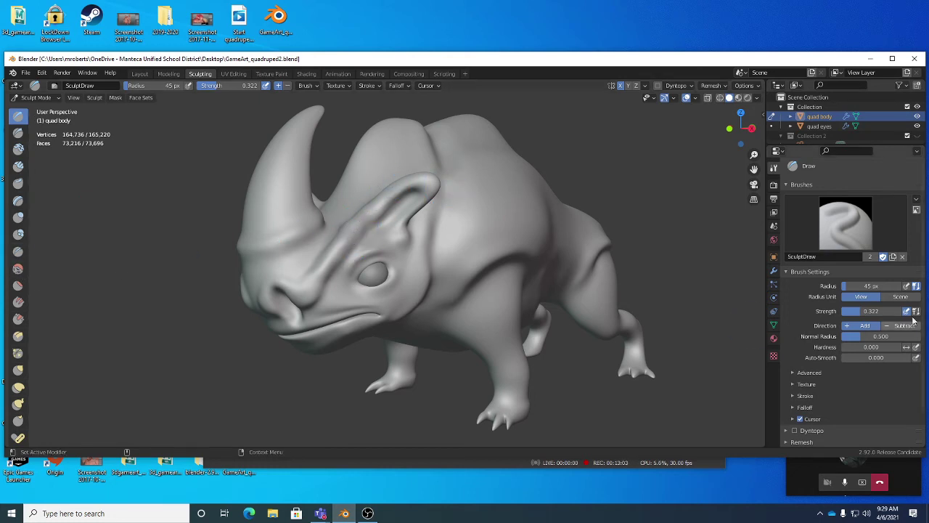
Check the Smooth brush's settings, switch back to the Draw brush and examine the sculpted folds from several angles
{"action": "left_click", "coordinate": [19, 267]}
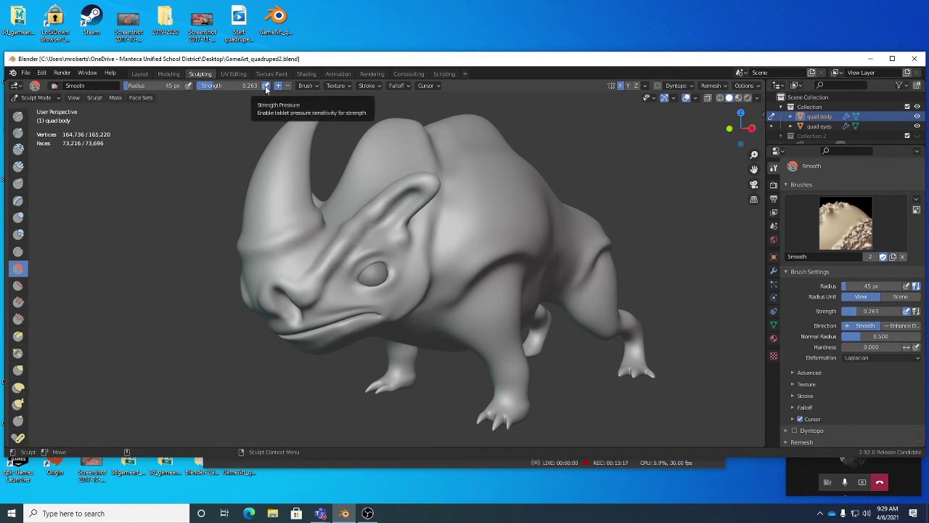
{"action": "left_click", "coordinate": [18, 117]}
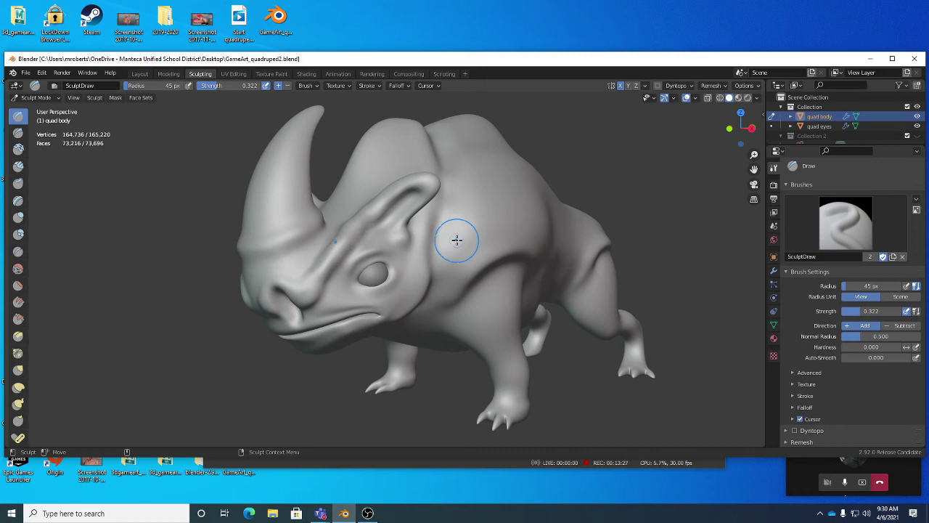
{"action": "mouse_move", "coordinate": [493, 177]}
{"action": "middle_mouse_down"}
{"action": "mouse_move", "coordinate": [498, 198]}
{"action": "mouse_move", "coordinate": [448, 271]}
{"action": "middle_mouse_up"}
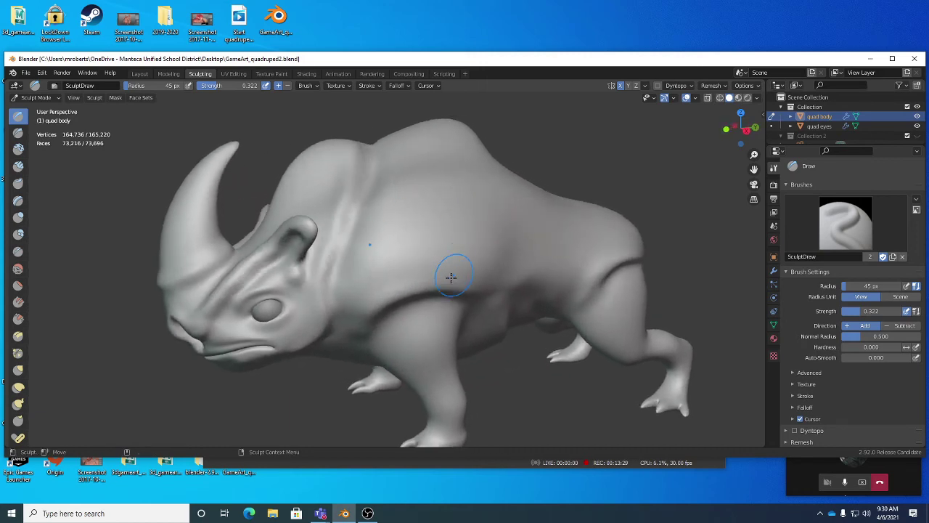
{"action": "mouse_move", "coordinate": [583, 287]}
{"action": "middle_mouse_down"}
{"action": "mouse_move", "coordinate": [503, 272]}
{"action": "mouse_move", "coordinate": [548, 258]}
{"action": "mouse_move", "coordinate": [491, 272]}
{"action": "mouse_move", "coordinate": [508, 279]}
{"action": "middle_mouse_up"}
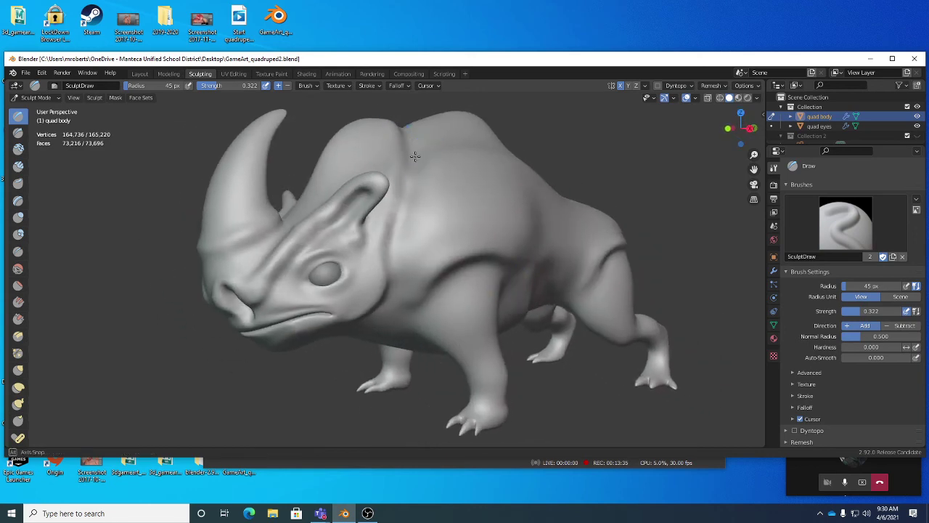
{"action": "middle_click_drag", "start_coordinate": [383, 134], "coordinate": [369, 140]}
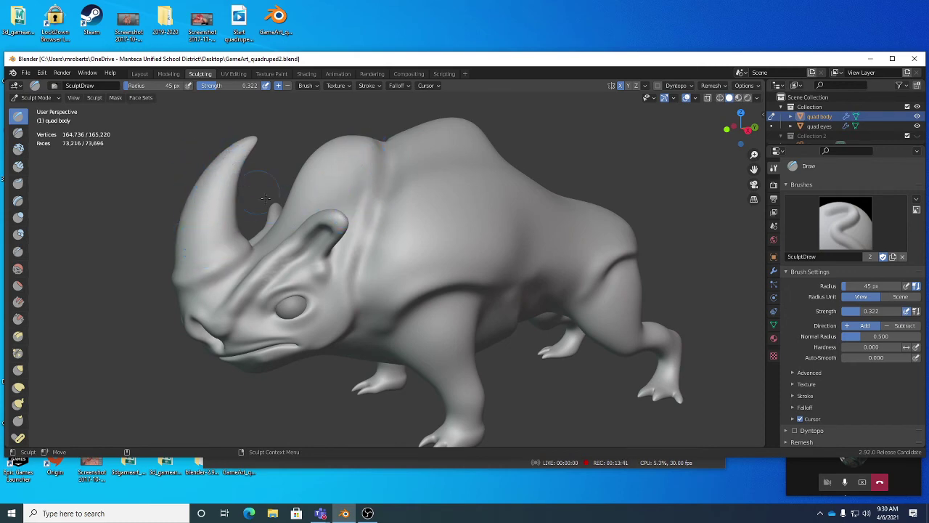
{"action": "mouse_move", "coordinate": [352, 252]}
{"action": "middle_mouse_down"}
{"action": "mouse_move", "coordinate": [379, 232]}
{"action": "mouse_move", "coordinate": [395, 243]}
{"action": "middle_mouse_up"}
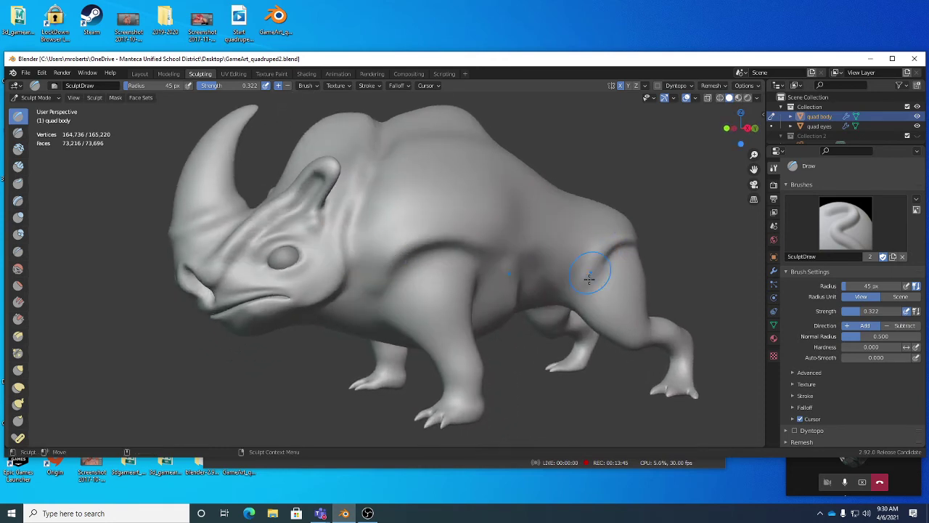
{"action": "mouse_move", "coordinate": [369, 150]}
{"action": "middle_mouse_down"}
{"action": "mouse_move", "coordinate": [392, 145]}
{"action": "mouse_move", "coordinate": [406, 123]}
{"action": "middle_mouse_up"}
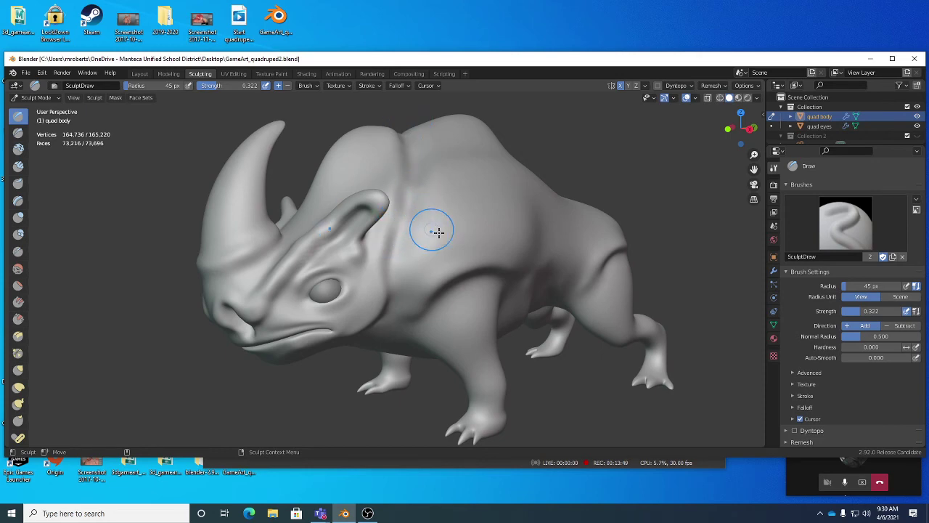
{"action": "middle_click_drag", "start_coordinate": [431, 233], "coordinate": [450, 225]}
Set the Multires sculpt level to 0 and apply the sculpted shape to the base mesh with Apply Base
{"action": "left_click", "coordinate": [773, 271]}
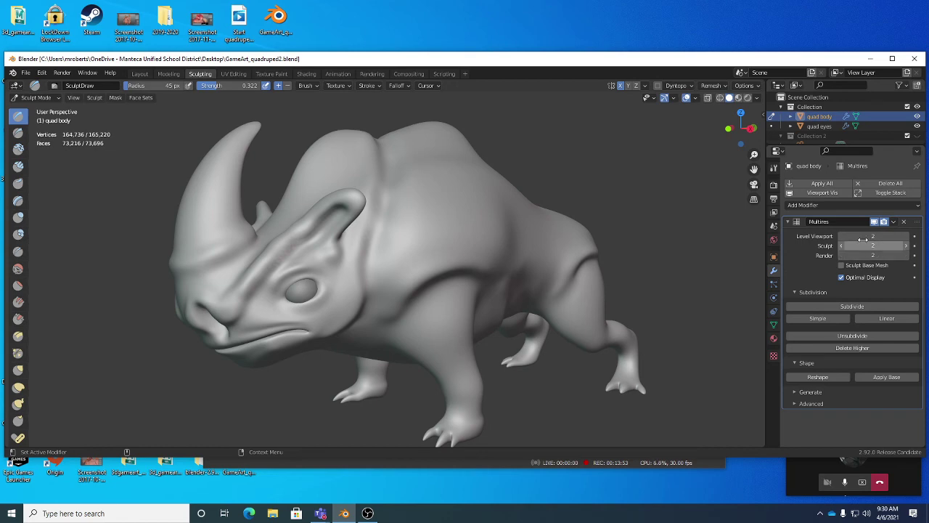
{"action": "middle_click_drag", "start_coordinate": [549, 290], "coordinate": [551, 291]}
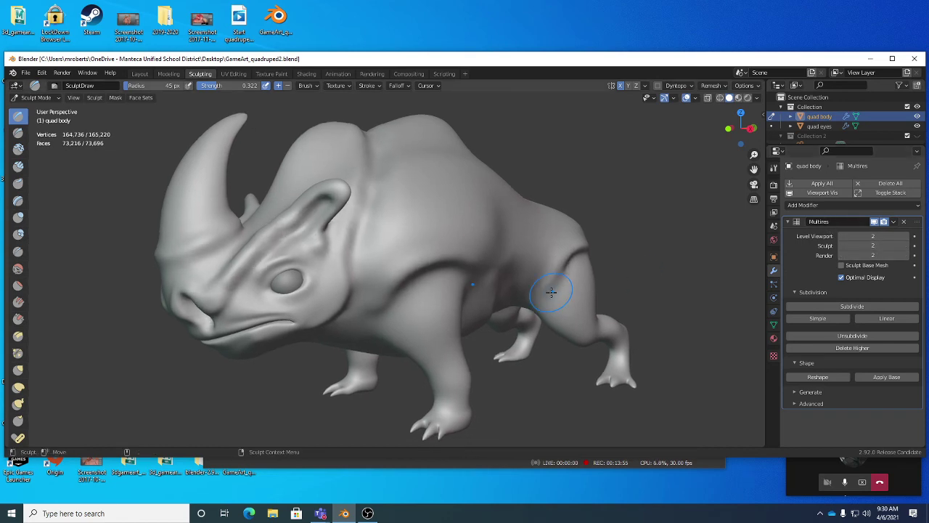
{"action": "key", "text": "ctrl+0"}
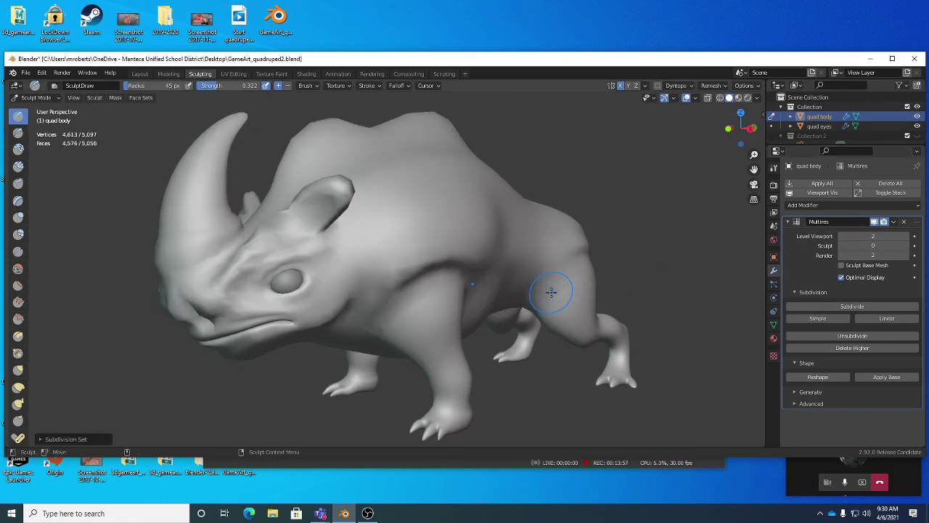
{"action": "left_click", "coordinate": [887, 377]}
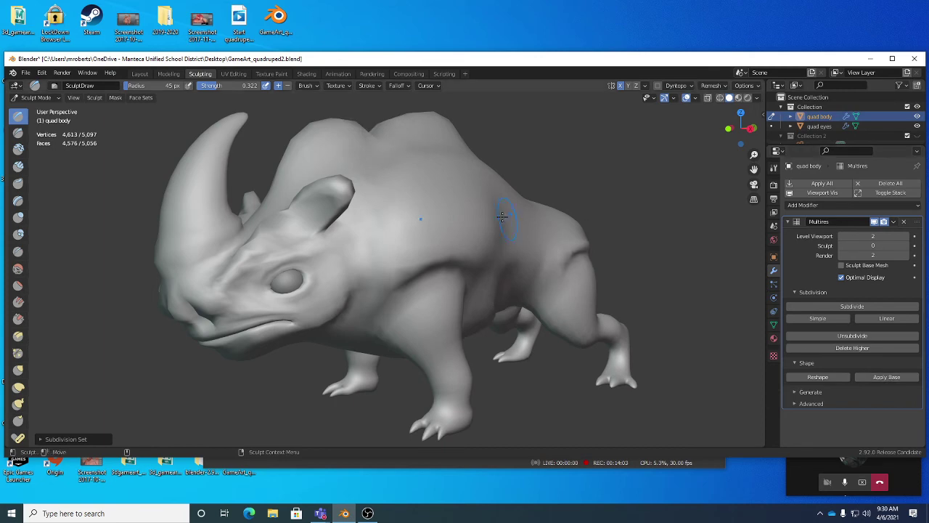
Examine the reshaped base mesh around the neck, flank and hind leg, including its wireframe in Edit Mode
{"action": "middle_click_drag", "start_coordinate": [499, 216], "coordinate": [425, 256]}
{"action": "mouse_move", "coordinate": [320, 222]}
{"action": "middle_mouse_down"}
{"action": "mouse_move", "coordinate": [355, 207]}
{"action": "mouse_move", "coordinate": [317, 215]}
{"action": "middle_mouse_up"}
{"action": "mouse_move", "coordinate": [472, 311]}
{"action": "middle_mouse_down"}
{"action": "mouse_move", "coordinate": [467, 281]}
{"action": "mouse_move", "coordinate": [394, 224]}
{"action": "middle_mouse_up"}
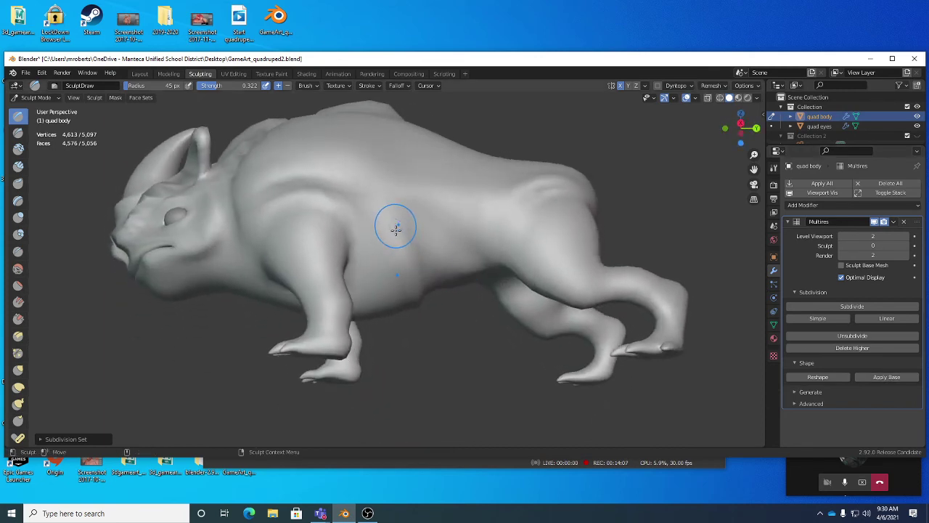
{"action": "mouse_move", "coordinate": [467, 259]}
{"action": "middle_mouse_down"}
{"action": "mouse_move", "coordinate": [463, 273]}
{"action": "mouse_move", "coordinate": [426, 240]}
{"action": "middle_mouse_up"}
{"action": "key", "text": "Tab"}
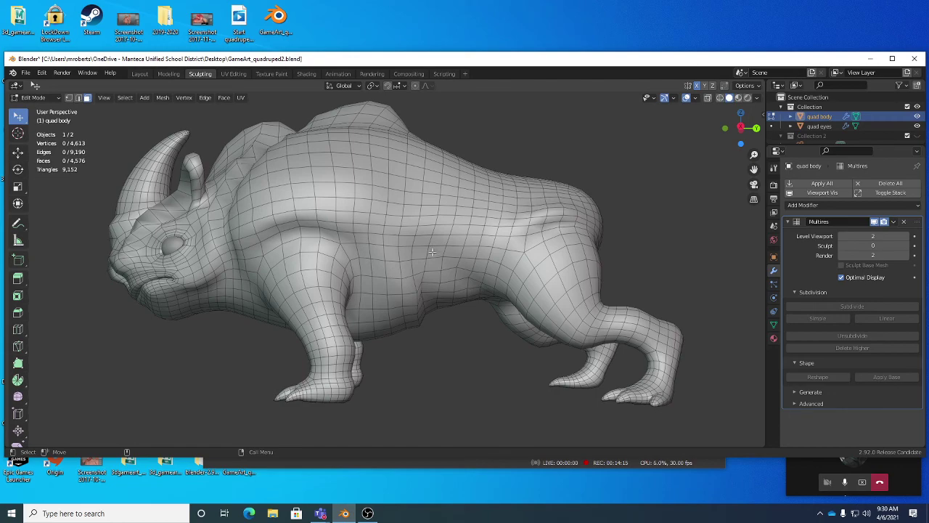
{"action": "middle_click_drag", "start_coordinate": [432, 251], "coordinate": [353, 180]}
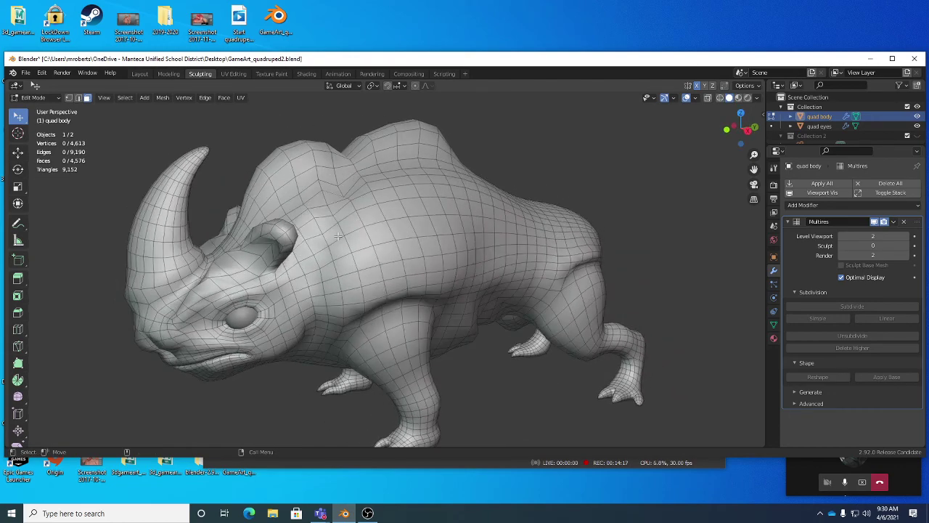
{"action": "middle_click_drag", "start_coordinate": [338, 236], "coordinate": [340, 185]}
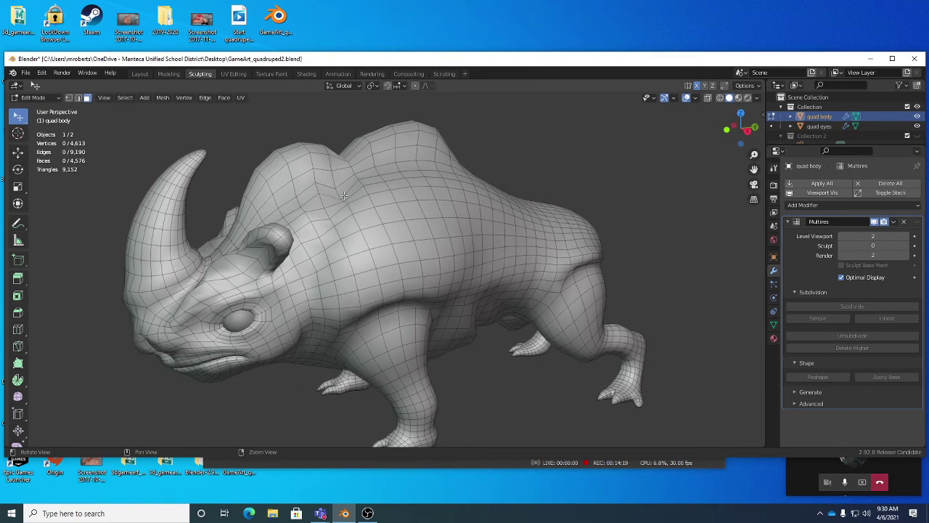
{"action": "middle_click_drag", "start_coordinate": [315, 276], "coordinate": [470, 278]}
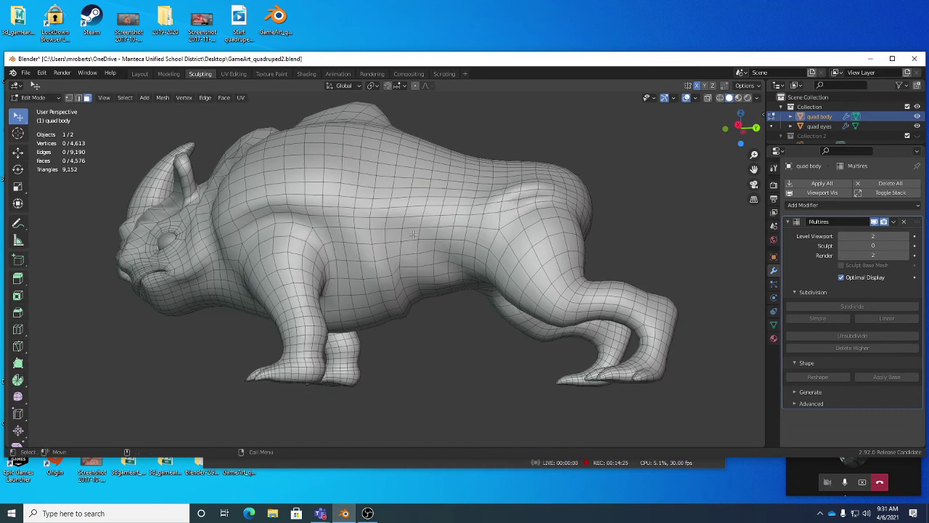
{"action": "middle_click_drag", "start_coordinate": [458, 247], "coordinate": [473, 276]}
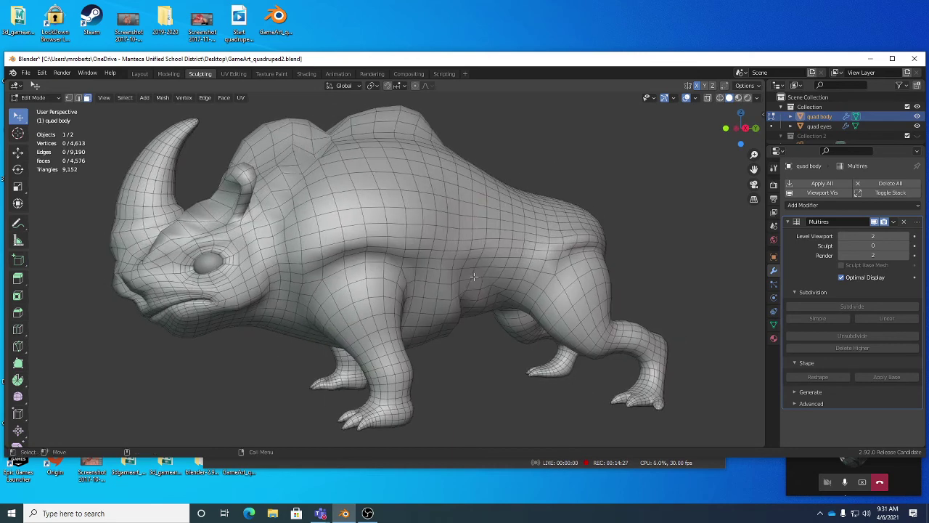
{"action": "key", "text": "Tab"}
Set the Multires sculpt level back to 2
{"action": "mouse_move", "coordinate": [528, 304]}
{"action": "middle_mouse_down"}
{"action": "mouse_move", "coordinate": [504, 312]}
{"action": "mouse_move", "coordinate": [530, 304]}
{"action": "mouse_move", "coordinate": [486, 291]}
{"action": "middle_mouse_up"}
{"action": "middle_click_drag", "start_coordinate": [537, 236], "coordinate": [503, 251]}
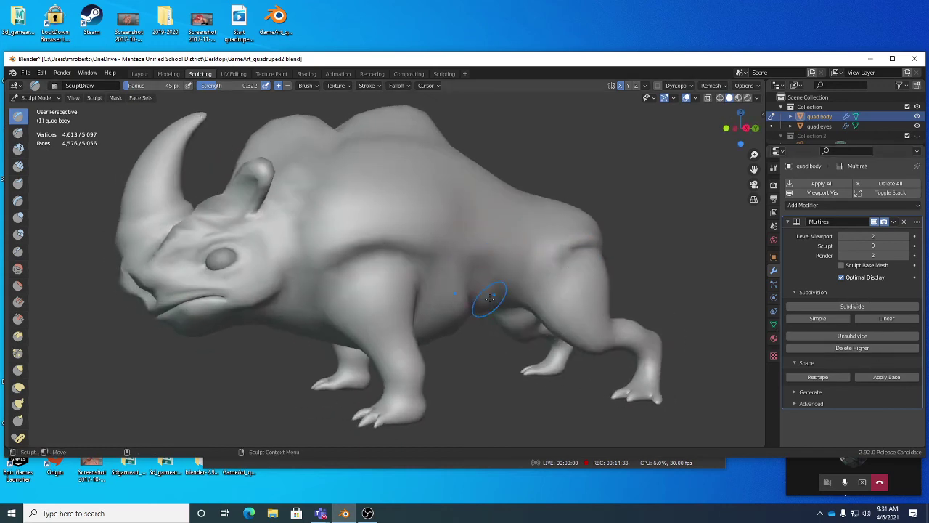
{"action": "key", "text": "ctrl+2"}
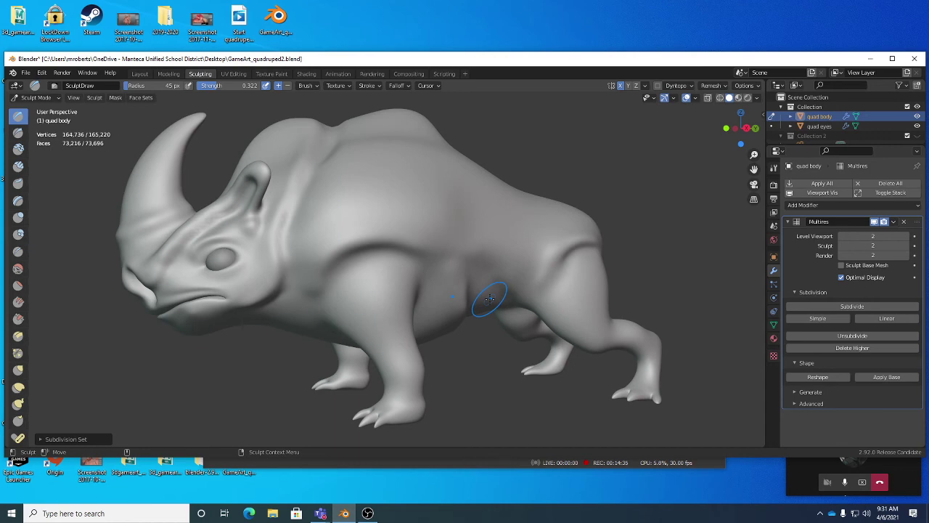
Save the sculpted creature to the existing file GameArt_quadruped2.blend
{"action": "middle_click_drag", "start_coordinate": [490, 298], "coordinate": [497, 298]}
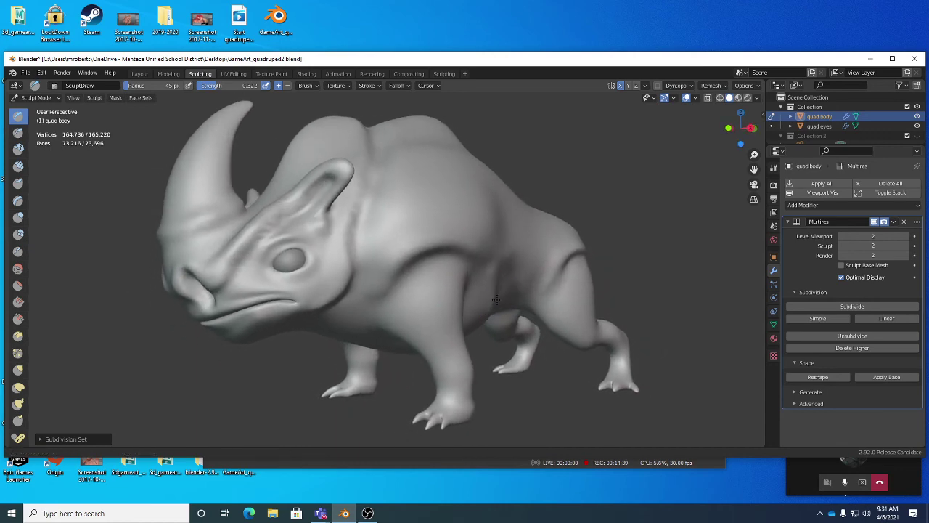
{"action": "key", "text": "ctrl+s"}
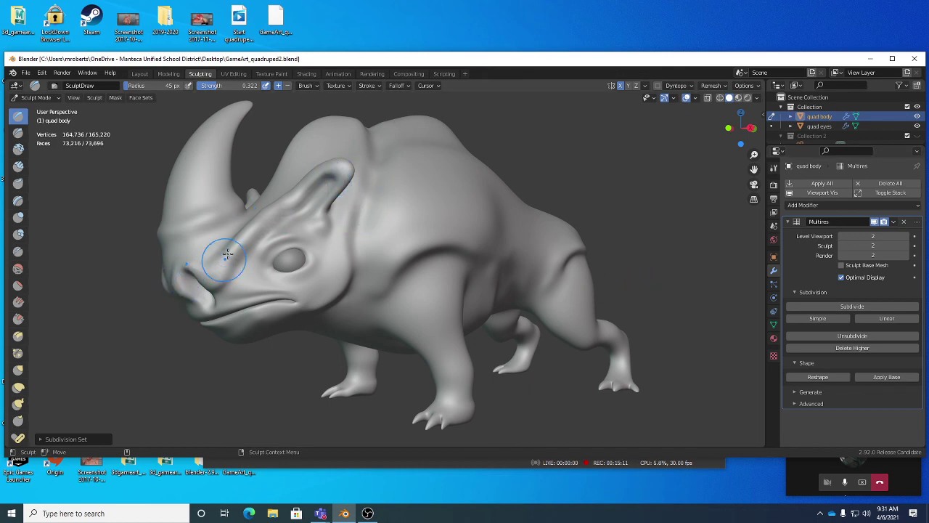
{"action": "left_click_drag", "start_coordinate": [324, 174], "coordinate": [322, 224]}
{"action": "mouse_move", "coordinate": [379, 244]}
{"action": "middle_mouse_down"}
{"action": "mouse_move", "coordinate": [446, 292]}
{"action": "mouse_move", "coordinate": [435, 276]}
{"action": "middle_mouse_up"}
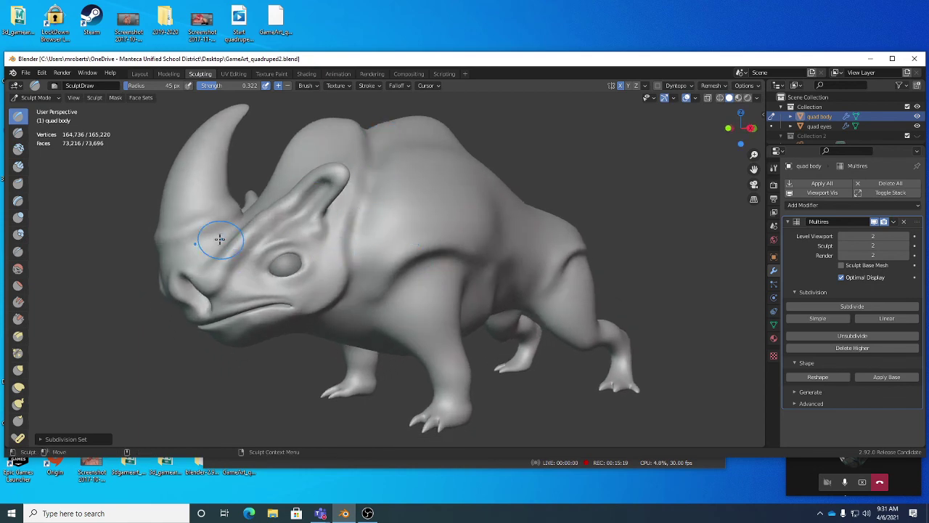
{"action": "middle_click_drag", "start_coordinate": [392, 251], "coordinate": [410, 265]}
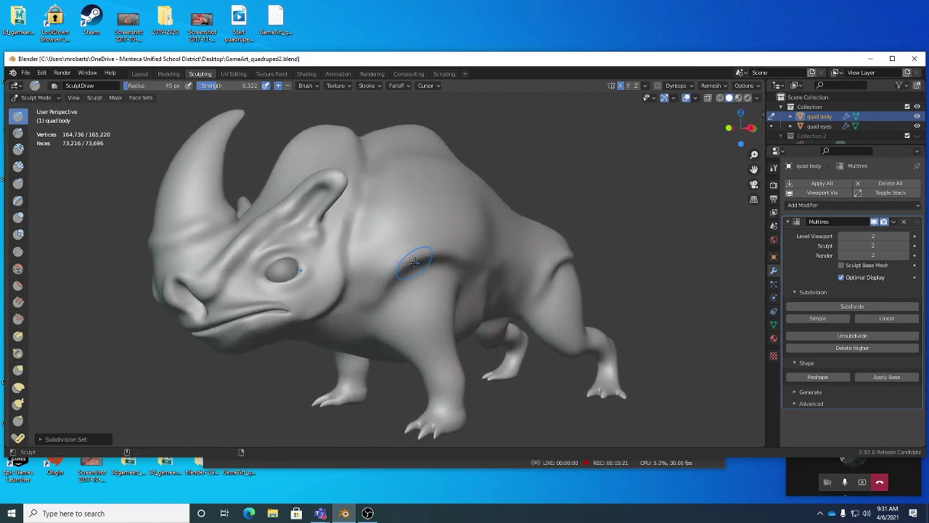
{"action": "key", "text": "ctrl+s"}
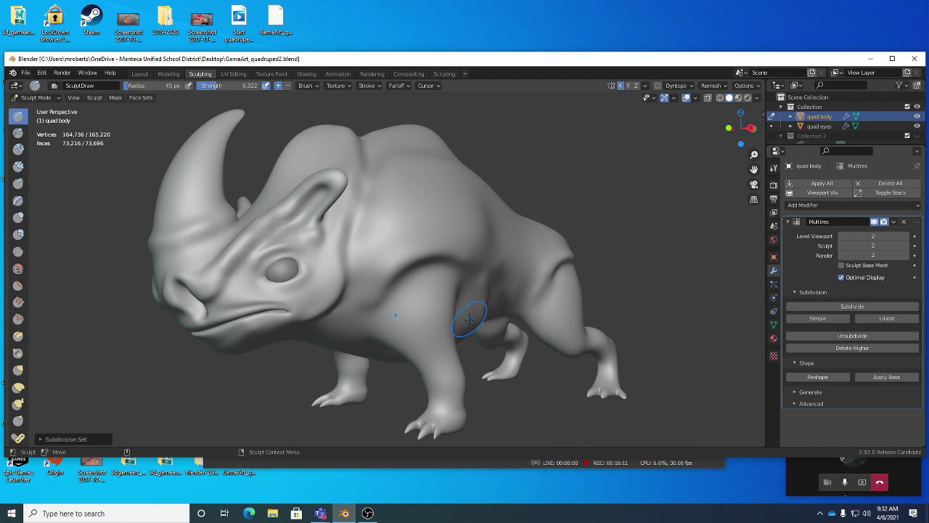
{"action": "key", "text": "ctrl+s"}
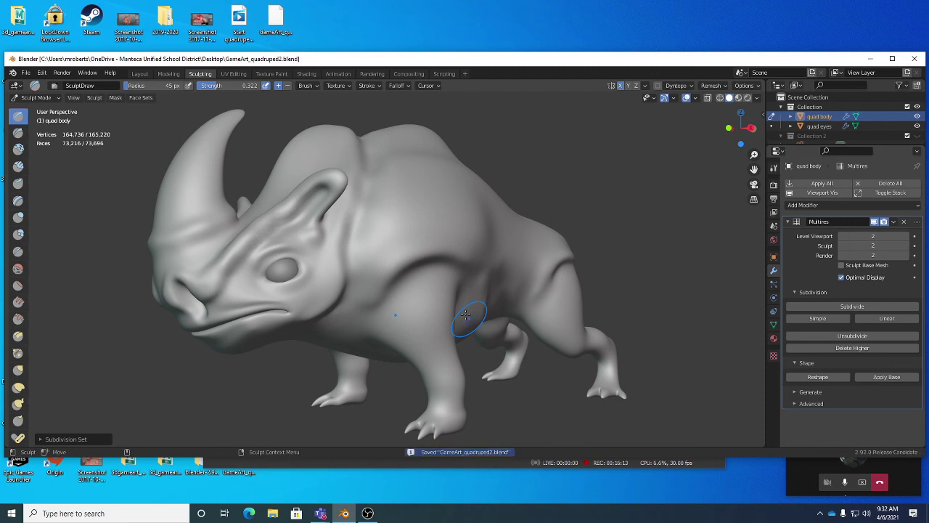
{"action": "left_click", "coordinate": [368, 513]}
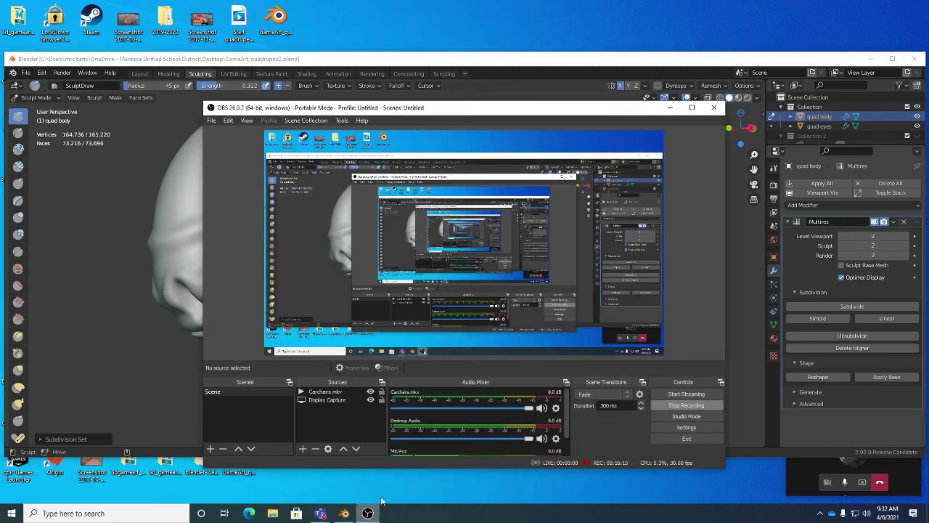